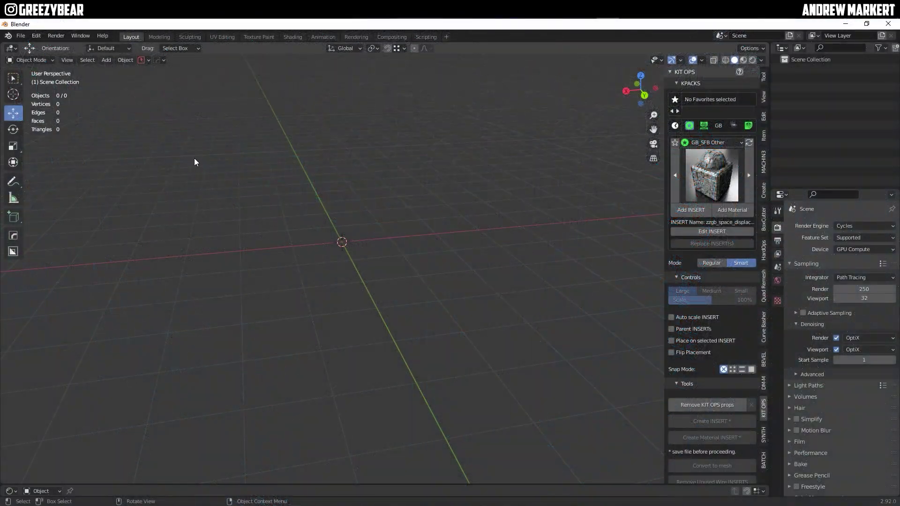
Add a cube and raise it along Z until its base rests on the ground plane
left_click(107, 60)
mouse_move(114, 73)
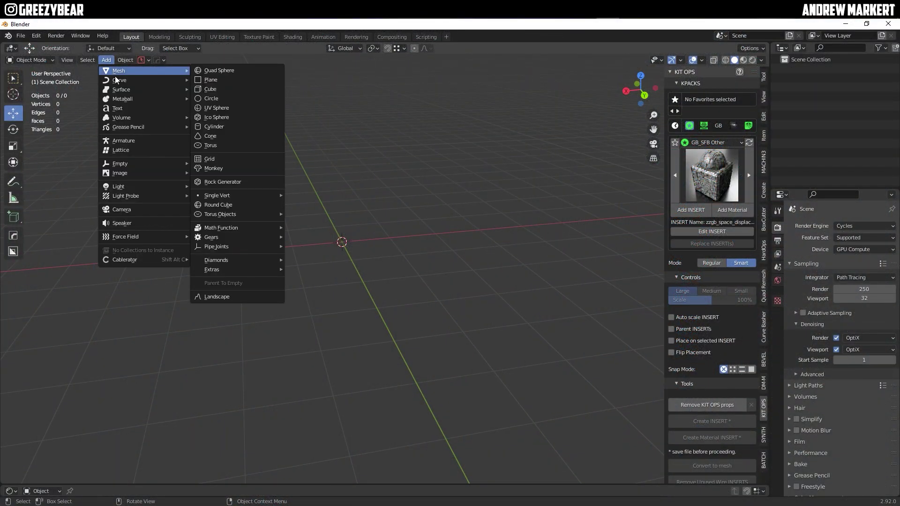
left_click(210, 90)
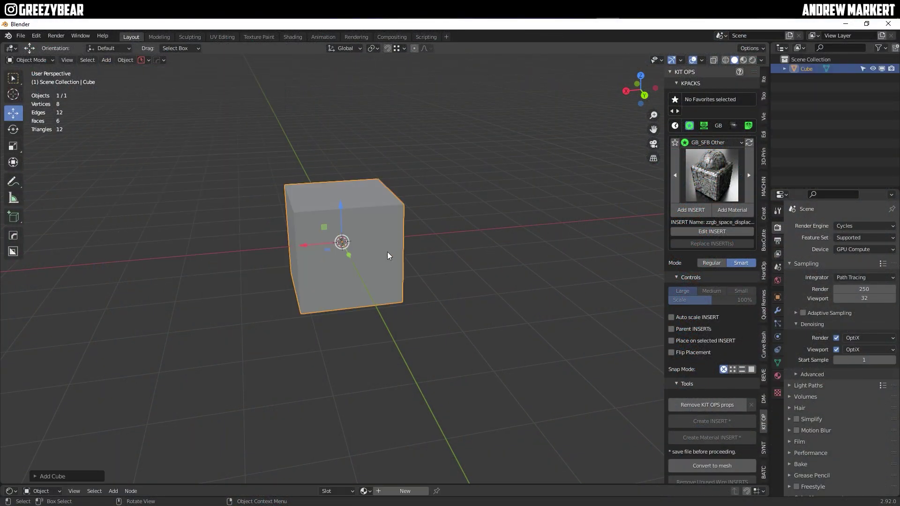
key("KP_1")
key("g")
key("z")
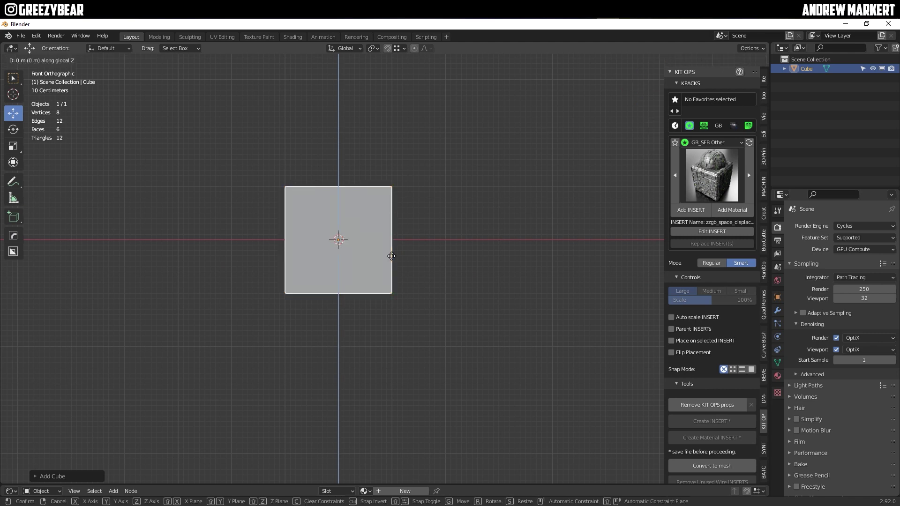
left_click(387, 273)
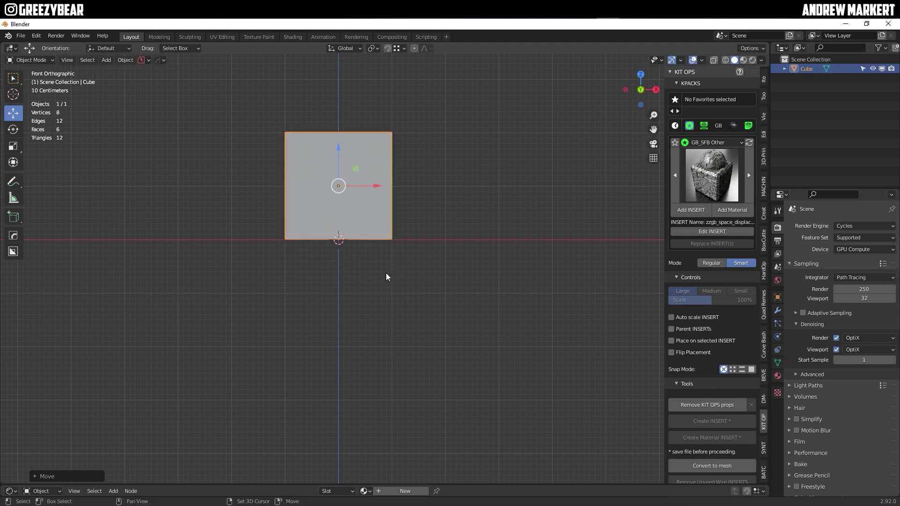
Inset the cube's front face in Edit Mode and extrude it inward about 1.1 m to hollow out a deep opening
middle_click_drag(386, 273, 400, 251)
key("KP_Decimal")
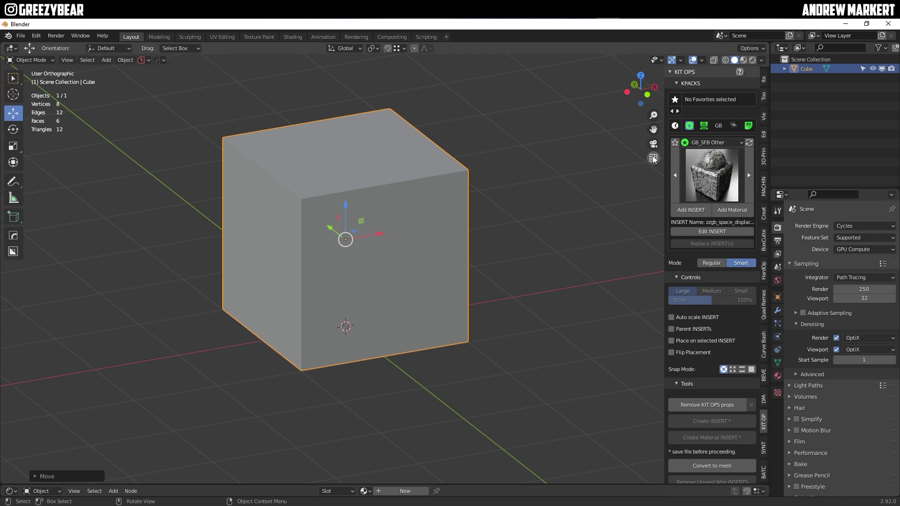
key("KP_5")
key("Tab")
left_click(498, 279)
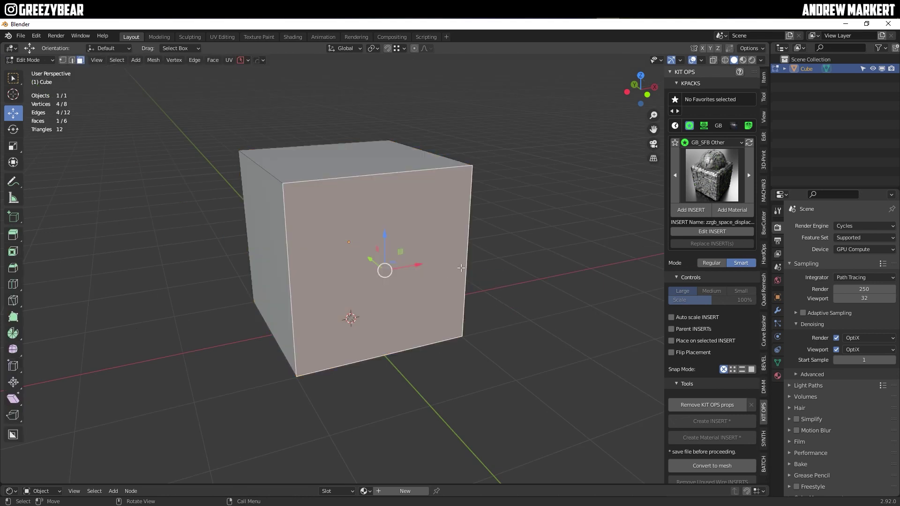
key("i")
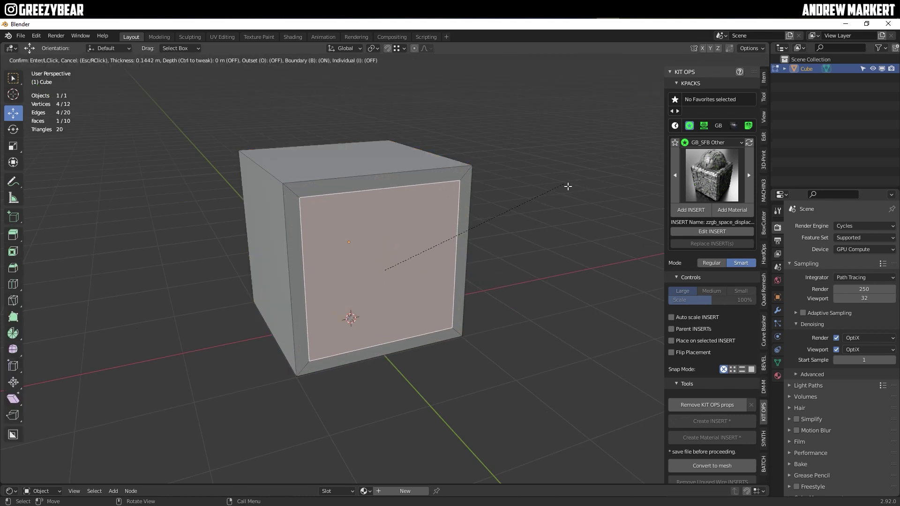
left_click(554, 198)
key("e")
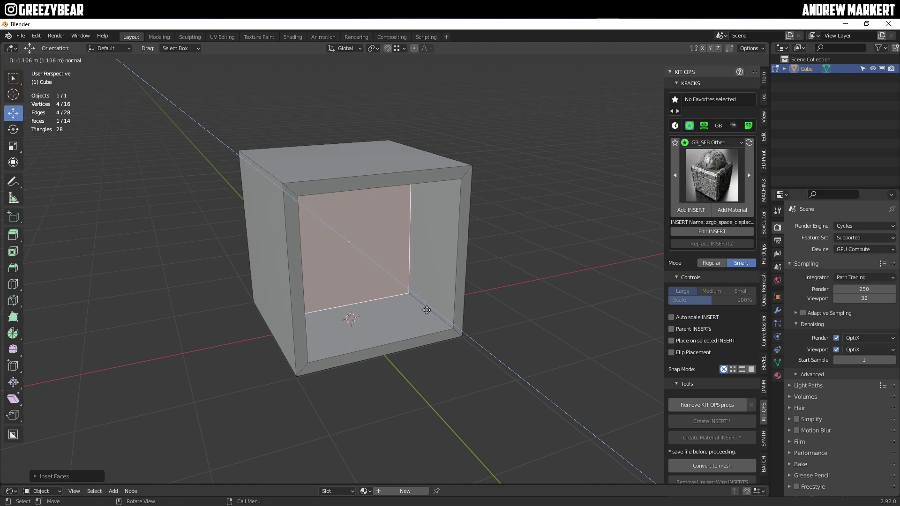
left_click(426, 310)
Inset the cube's upper face about 0.19 m and extrude it inward about 0.07 m as a shallow recess
middle_click_drag(424, 304, 369, 178)
left_click(368, 178)
key("i")
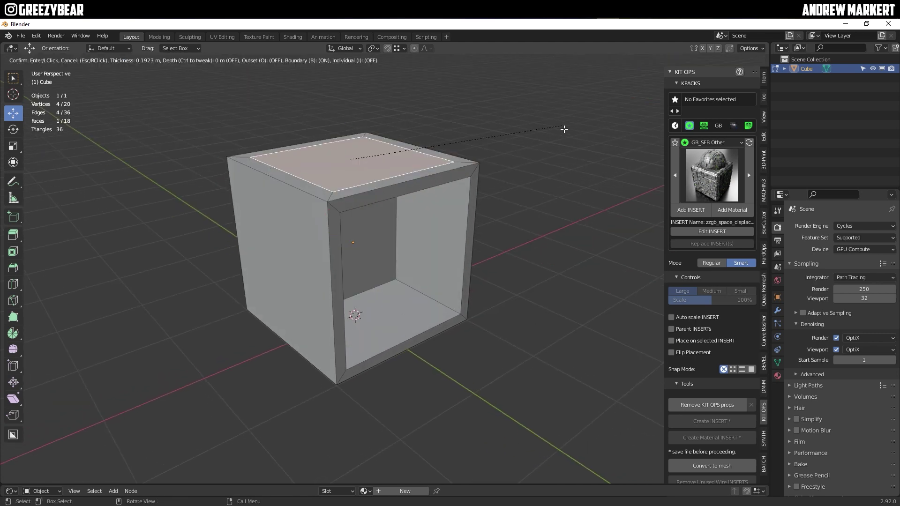
left_click(567, 131)
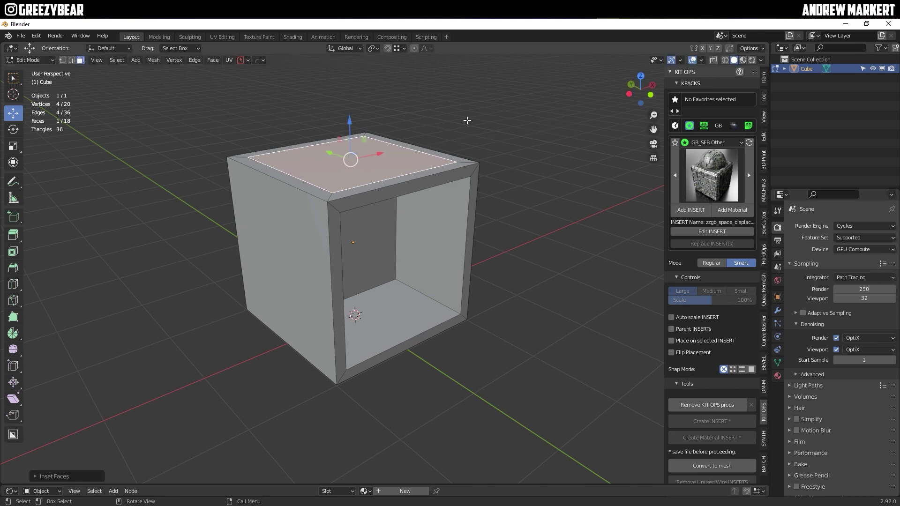
key("e")
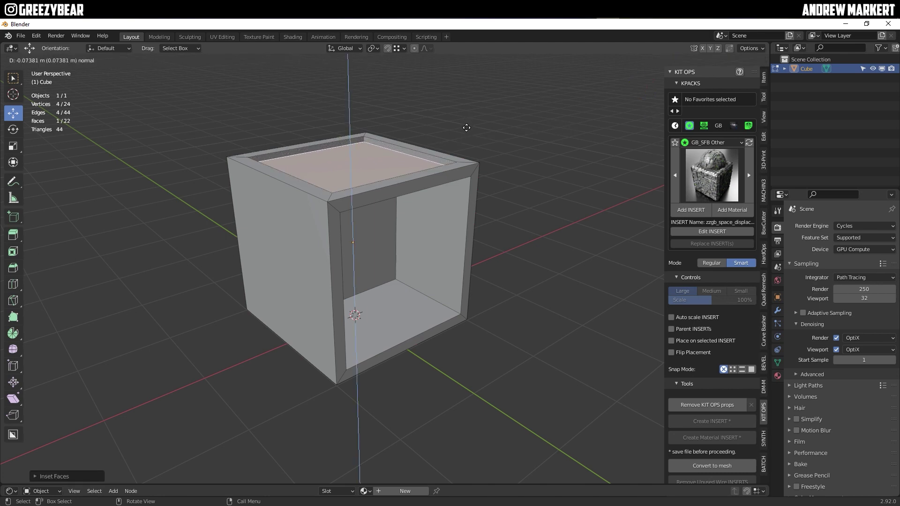
left_click(466, 127)
Inset the cube's negative X side face and extrude it outward to form a protruding block
left_click(305, 268)
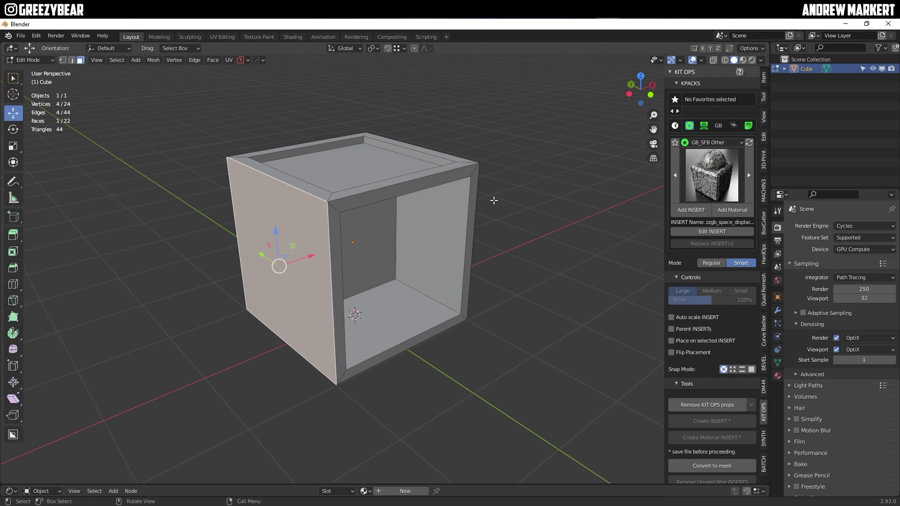
key("i")
left_click(478, 206)
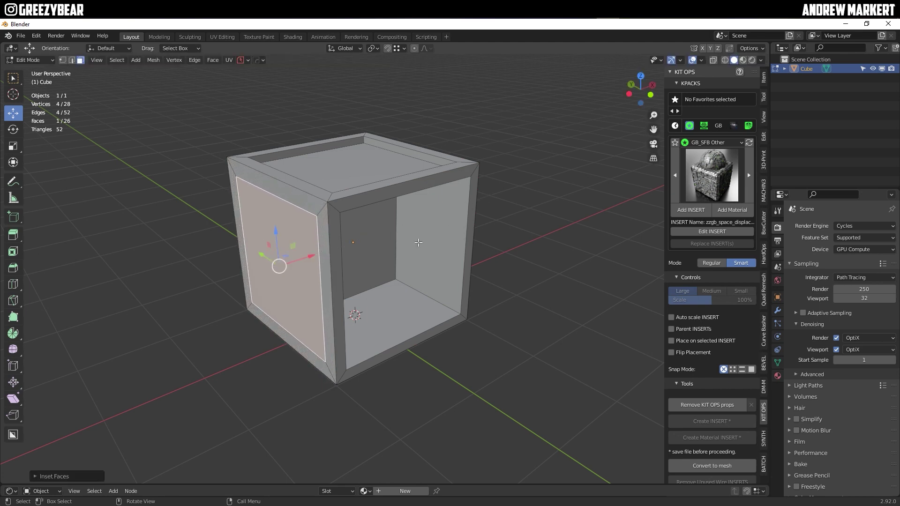
key("e")
left_click(387, 254)
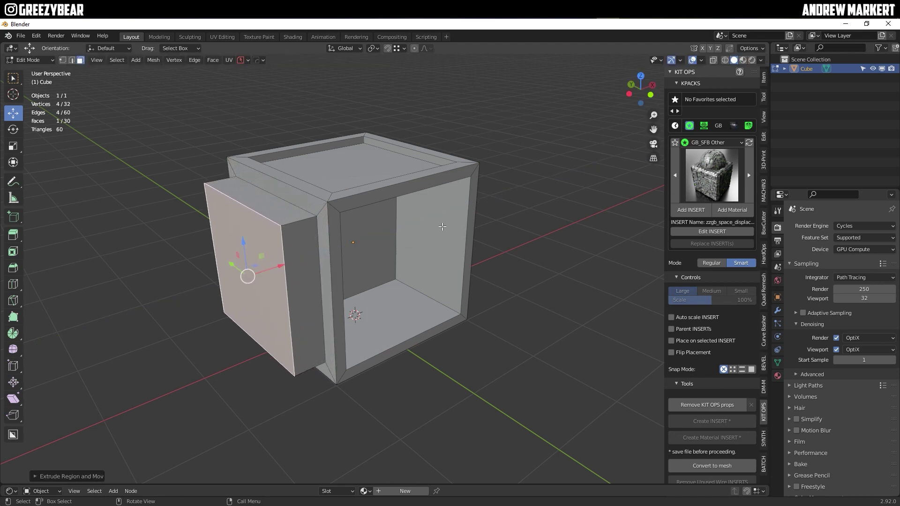
Inset the protruding block's outer face, extrude it inward to form a recess, and return to Object Mode
key("i")
left_click(449, 224)
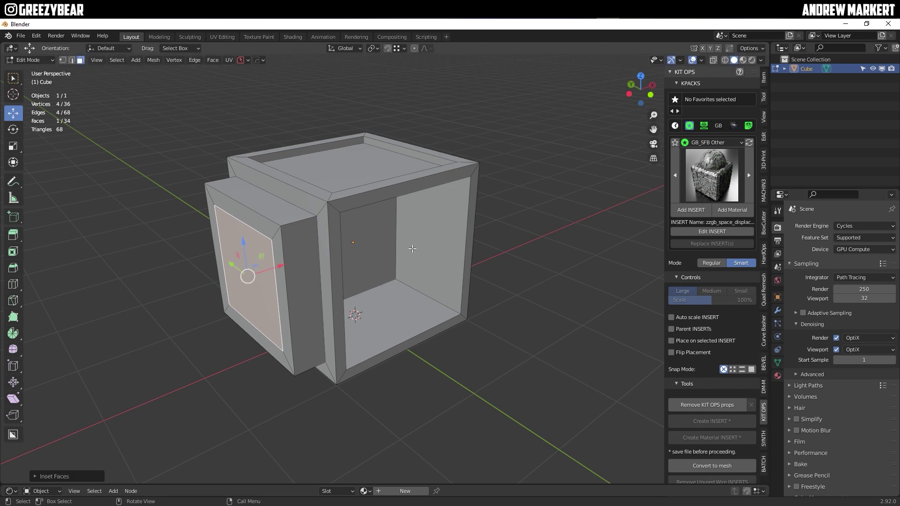
key("e")
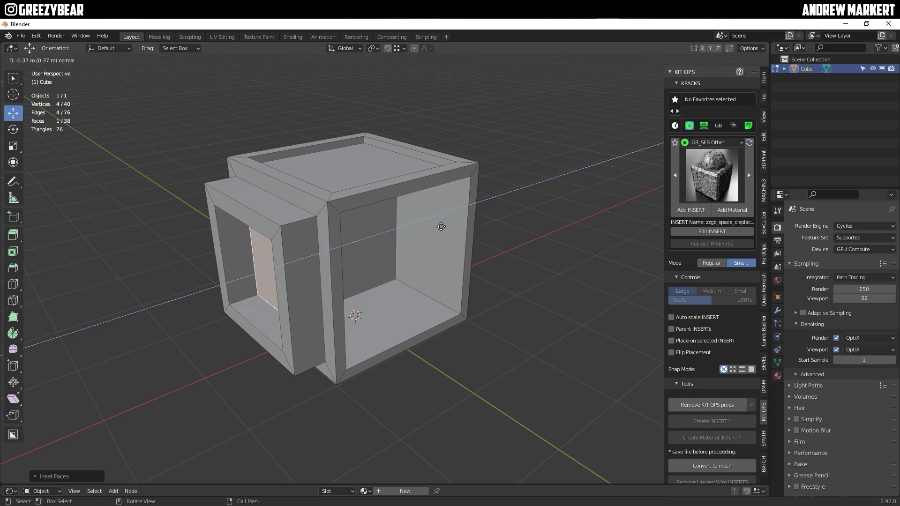
left_click(437, 226)
key("Tab")
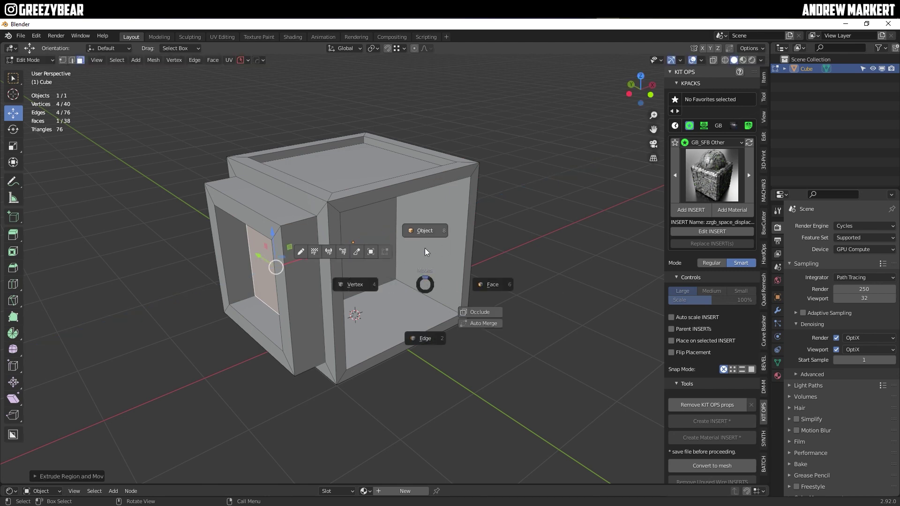
left_click(427, 255)
Add a camera and align it to an angled perspective view of the cube's side recess and front opening
middle_click_drag(428, 261, 378, 328)
left_click(107, 60)
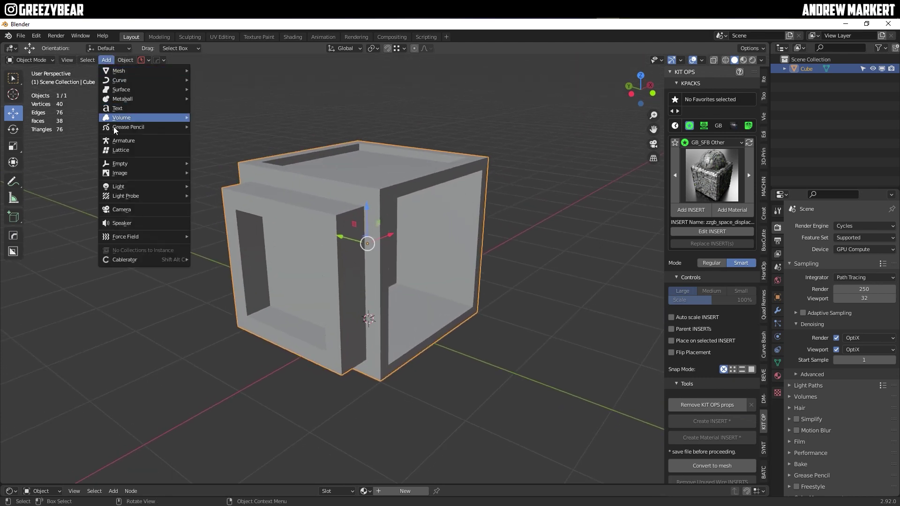
left_click(123, 210)
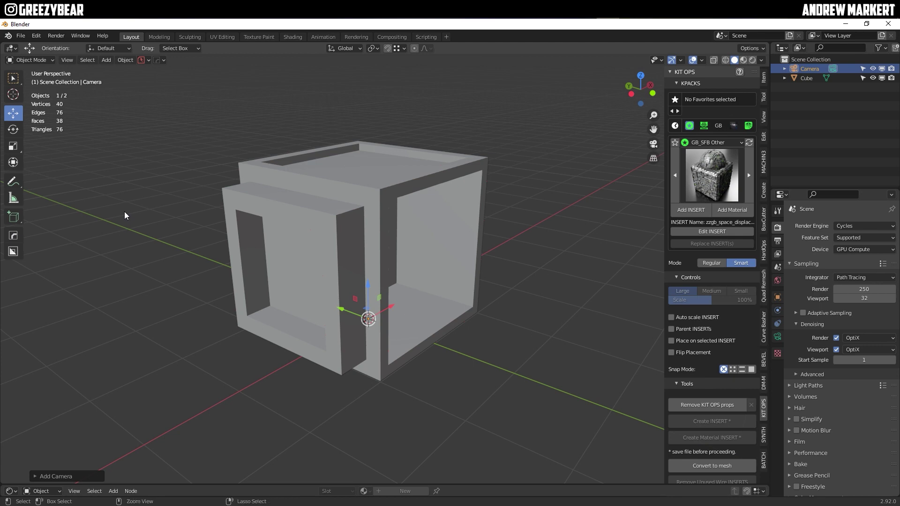
key("ctrl+alt+KP_0")
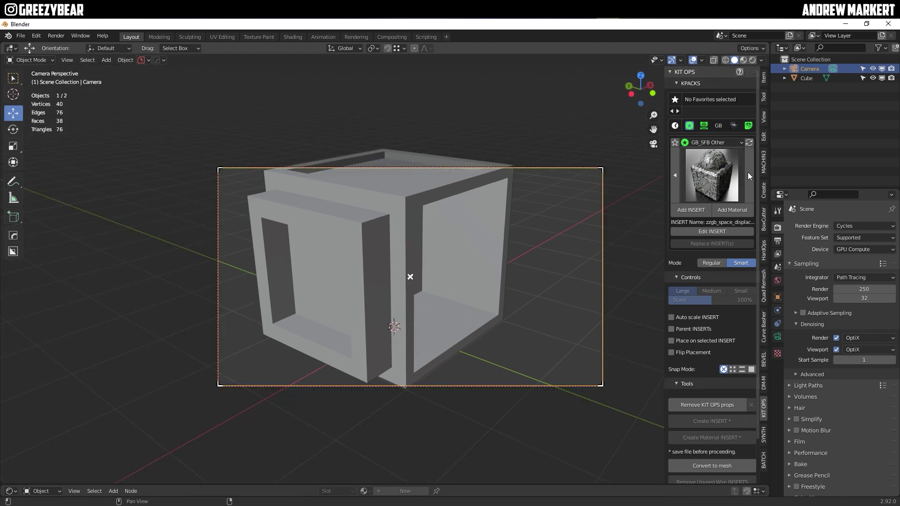
Lock the camera to the view, reframe the whole model inside the camera frame, and unlock the camera again
left_click(763, 117)
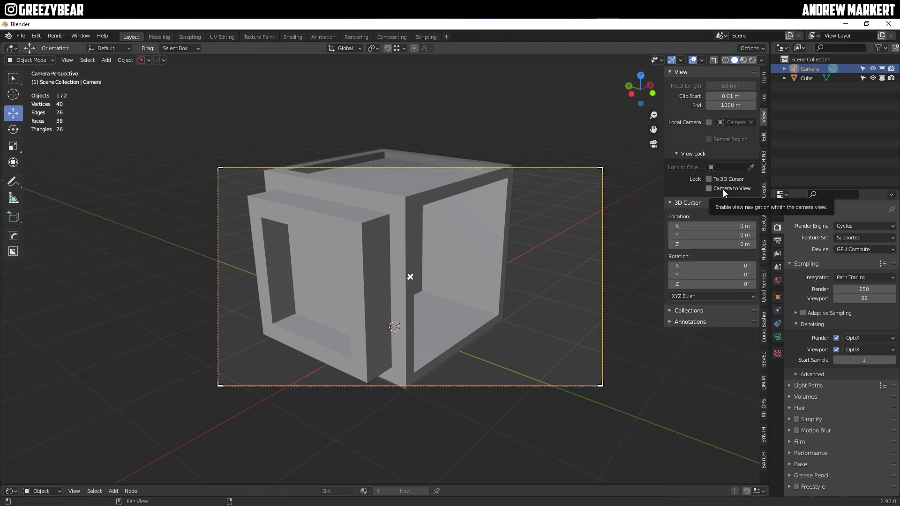
left_click(709, 188)
left_click(378, 257)
scroll(409, 261, "down", 3)
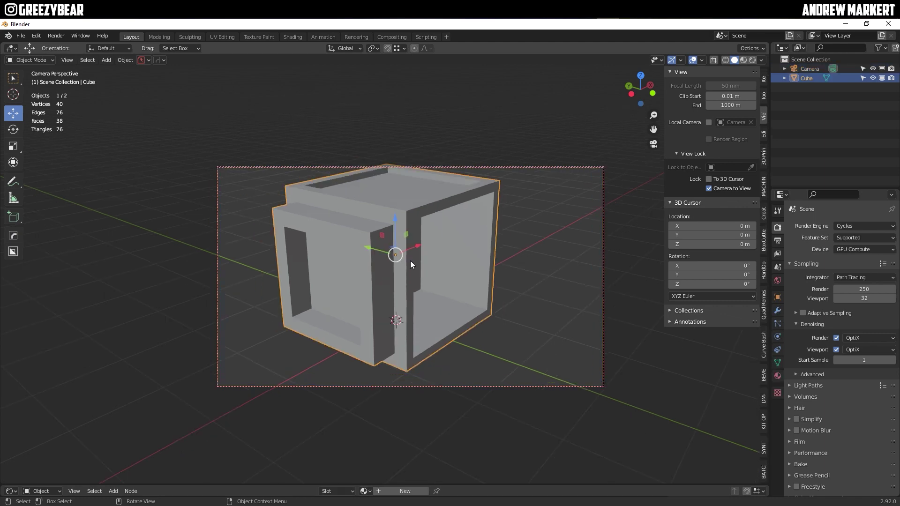
middle_click_drag(410, 261, 403, 277)
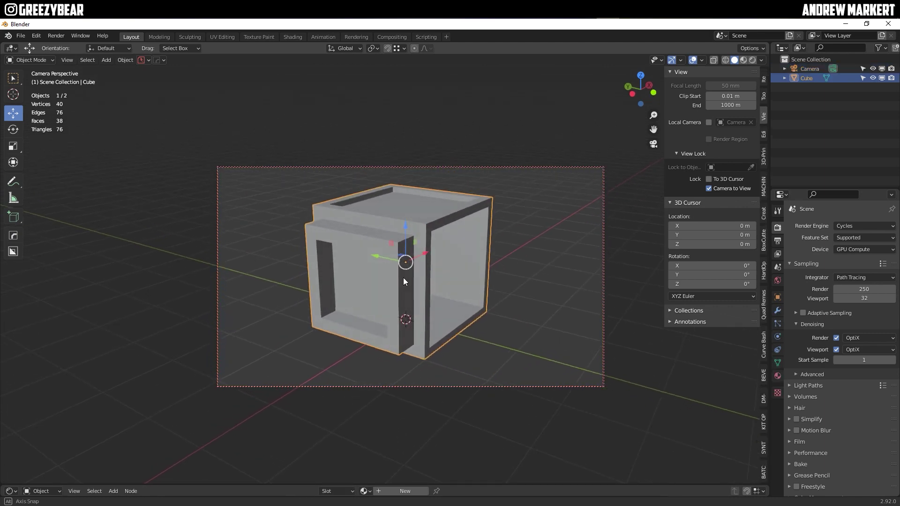
scroll(403, 281, "up", 3)
scroll(406, 269, "down", 2)
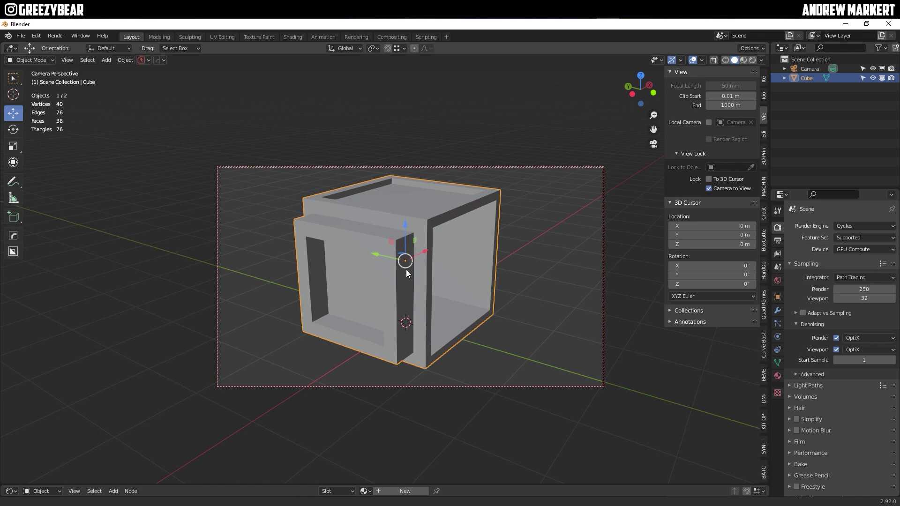
middle_click_drag(405, 276, 407, 271, "shift")
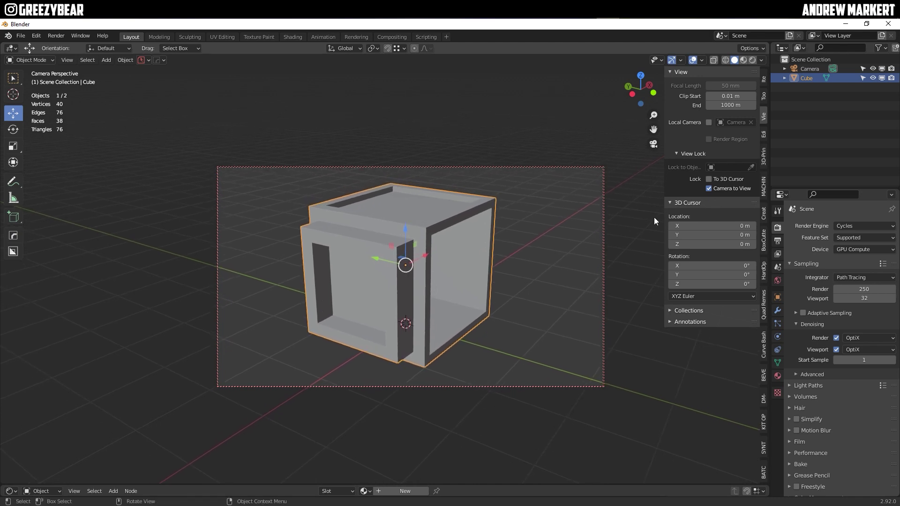
left_click(708, 189)
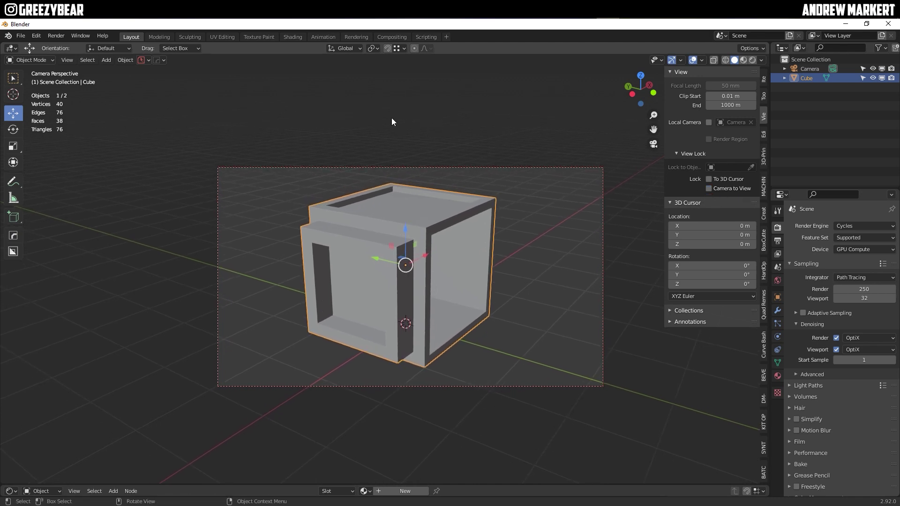
Add an area light, raise it above the cube, scale it about 1.75 times, and shift it toward positive X
left_click(106, 60)
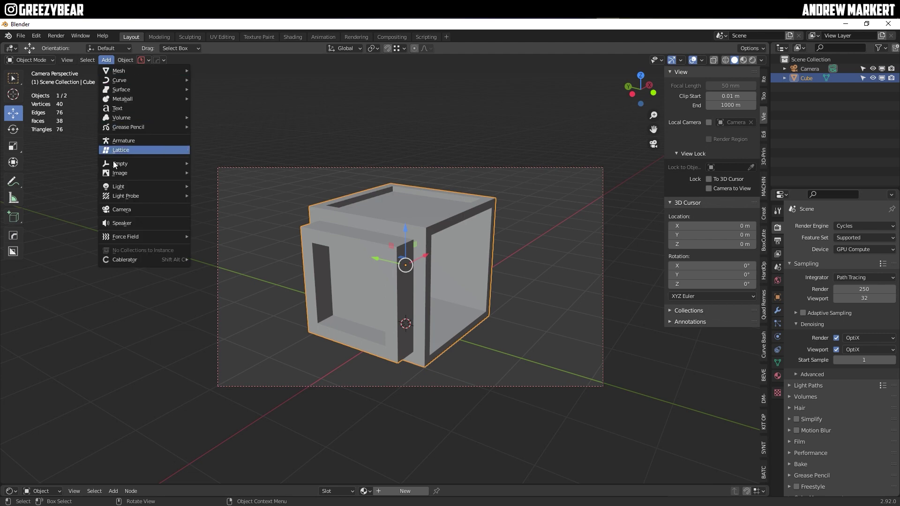
mouse_move(119, 199)
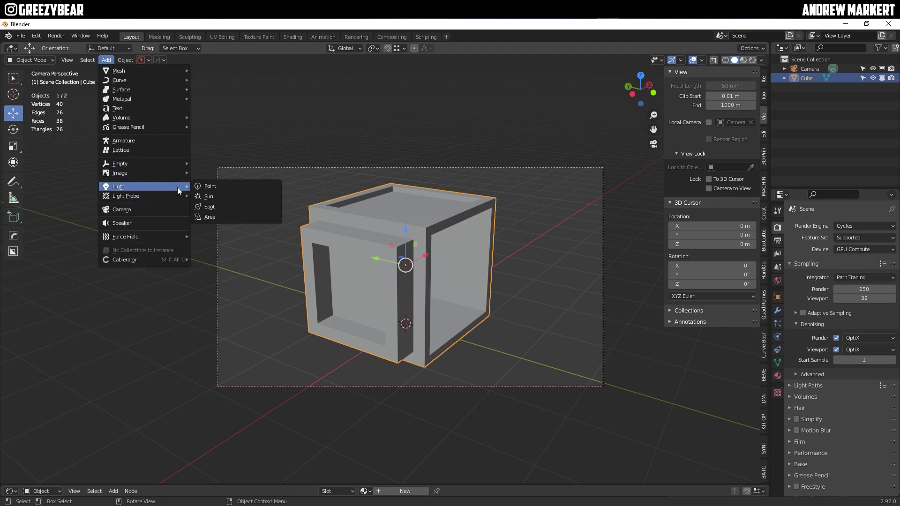
left_click(221, 216)
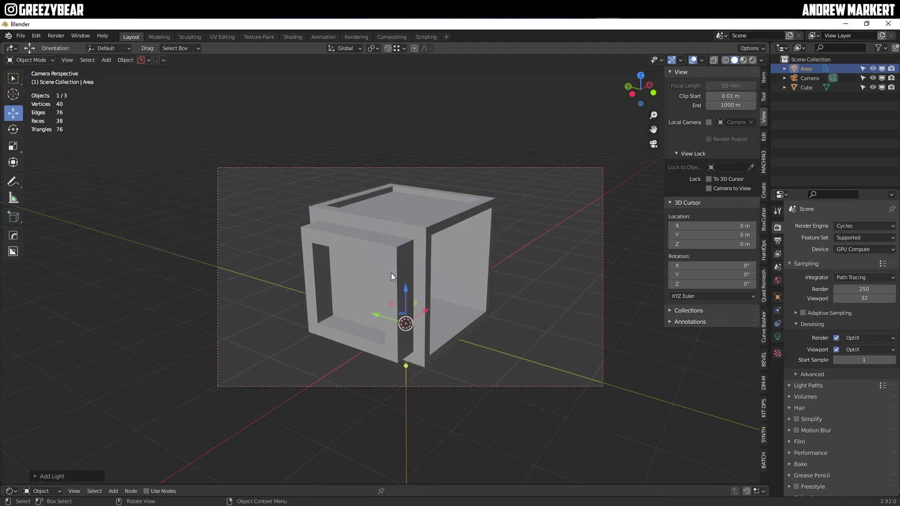
left_click_drag(404, 289, 454, 135)
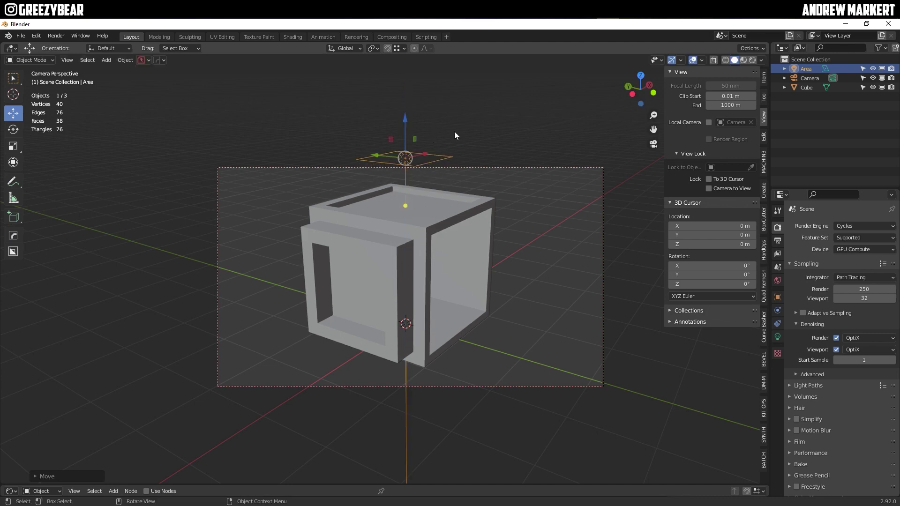
key("s")
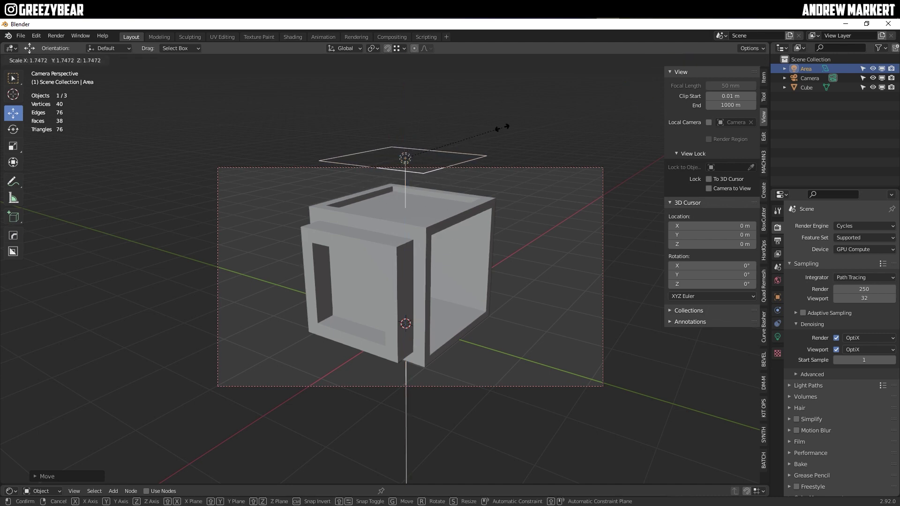
left_click(510, 129)
left_click_drag(426, 158, 467, 148)
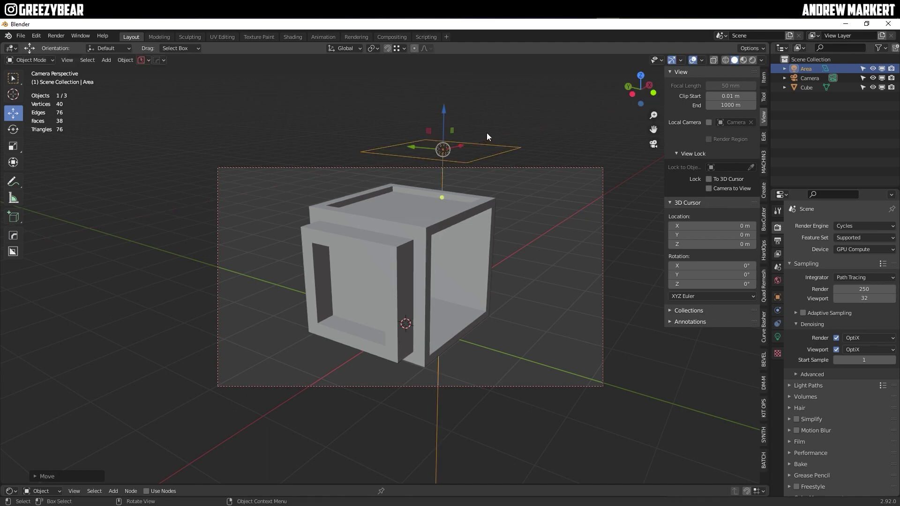
Create a linked duplicate of the area light and move it along X to the negative X side of the cube
key("shift+d")
key("x")
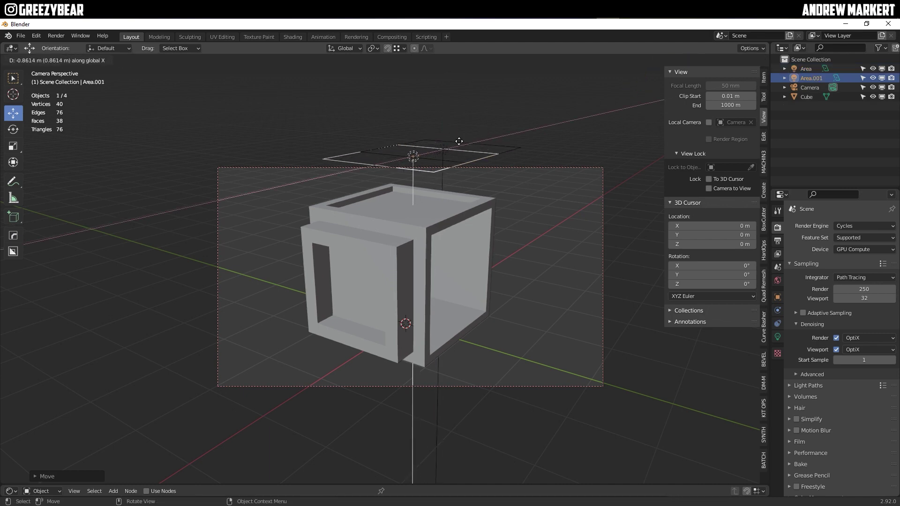
left_click(392, 156)
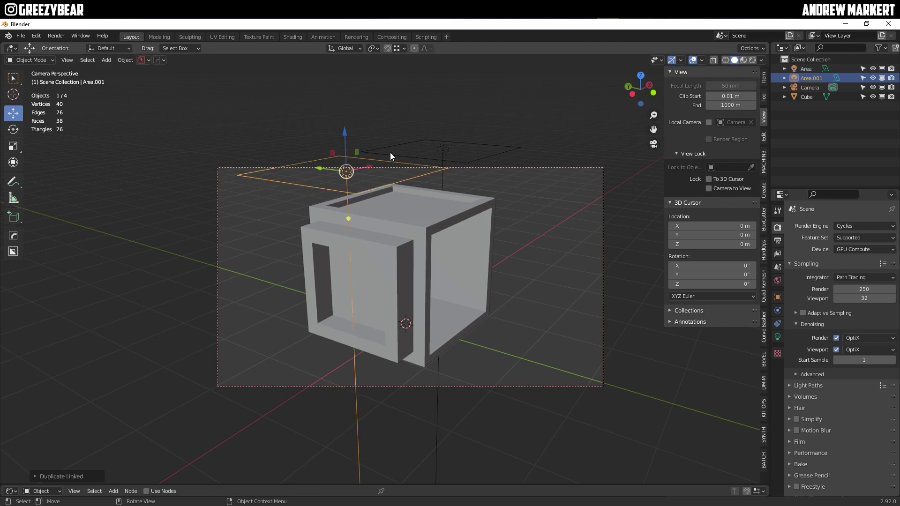
Create linked duplicates of both overhead area lights about 2.2 m toward negative Y and aim one copy into the cube's side recess
left_click(439, 150, "shift")
key("shift+d")
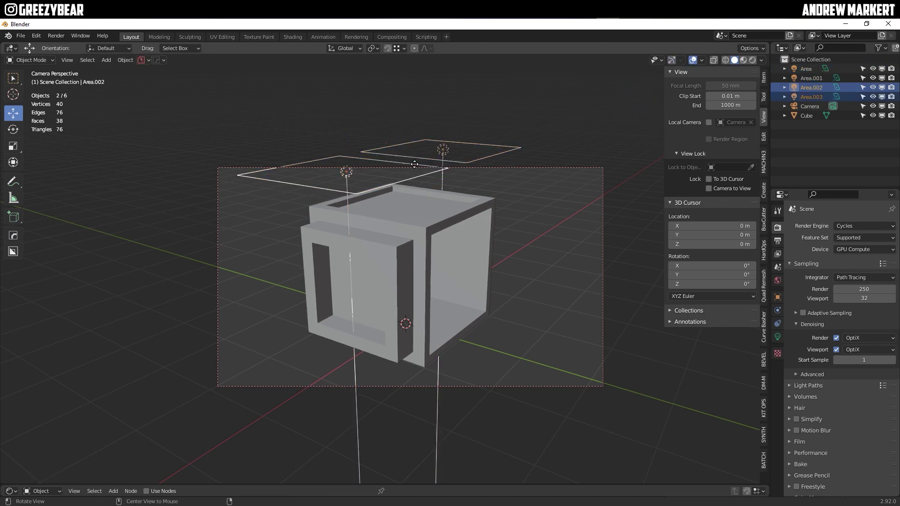
key("y")
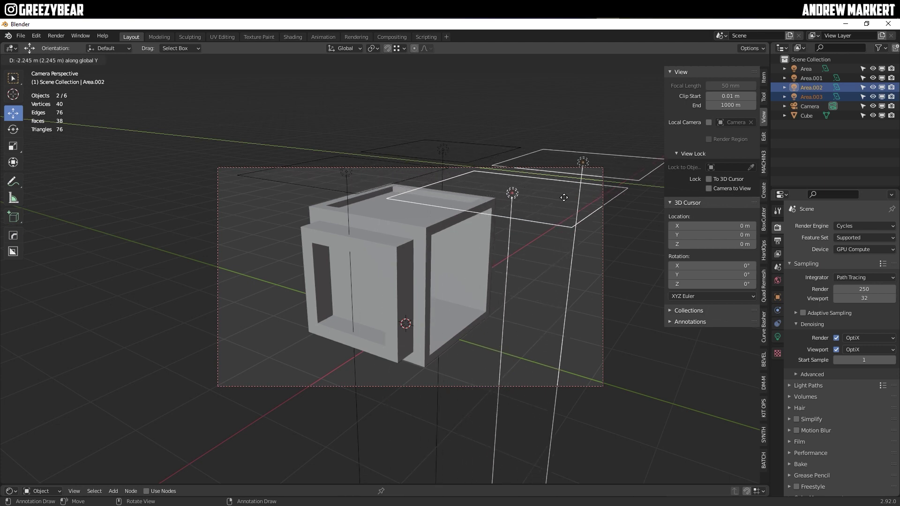
left_click(575, 203)
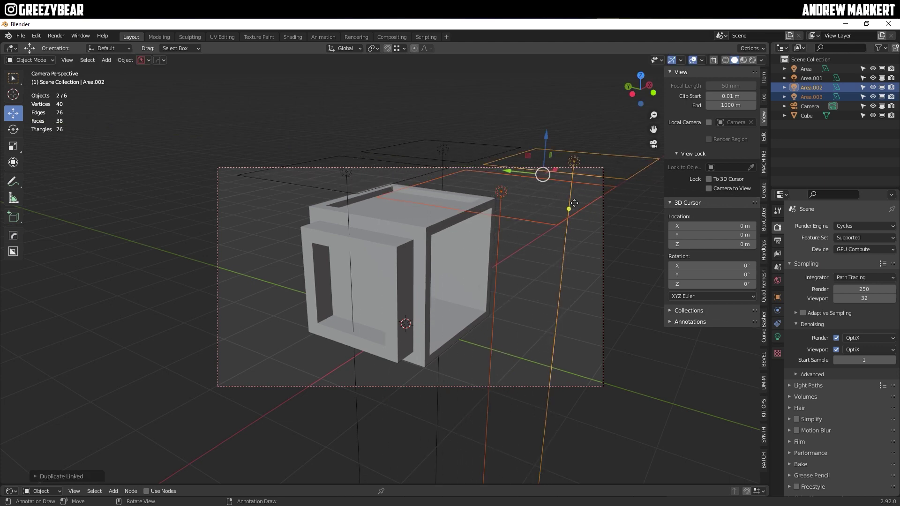
left_click(631, 232)
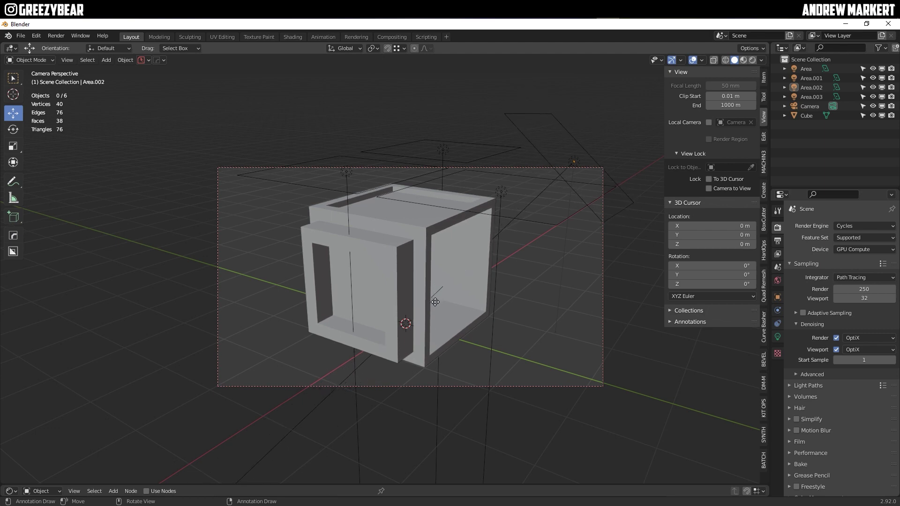
left_click(475, 270)
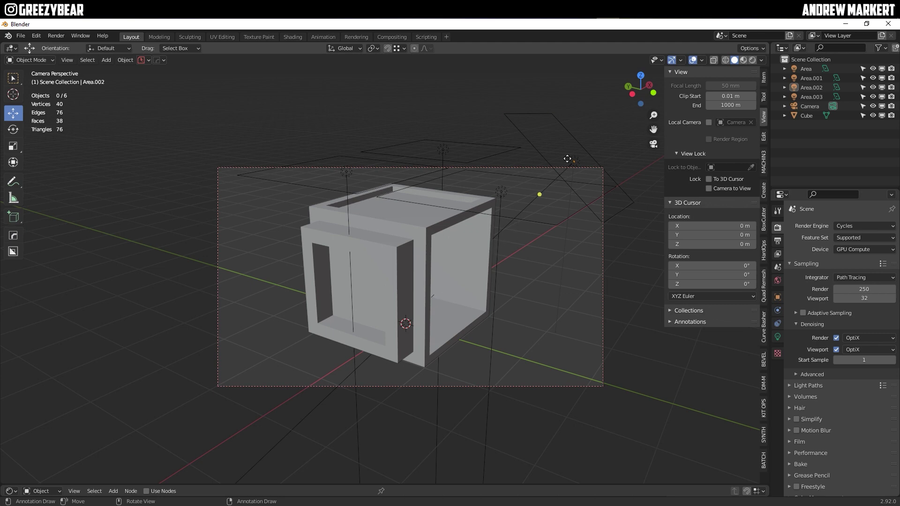
Set the power of the linked area light above the cube to 150 W
left_click(443, 150)
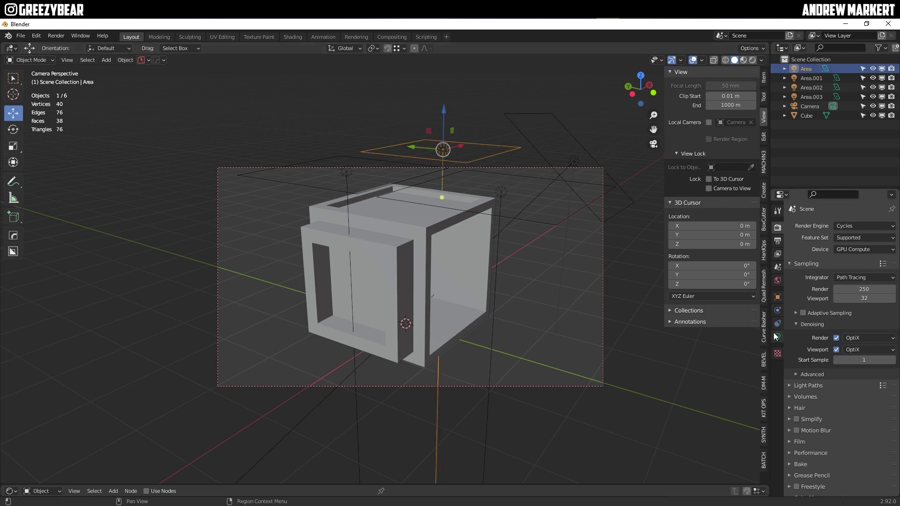
left_click(775, 336)
left_click(856, 289)
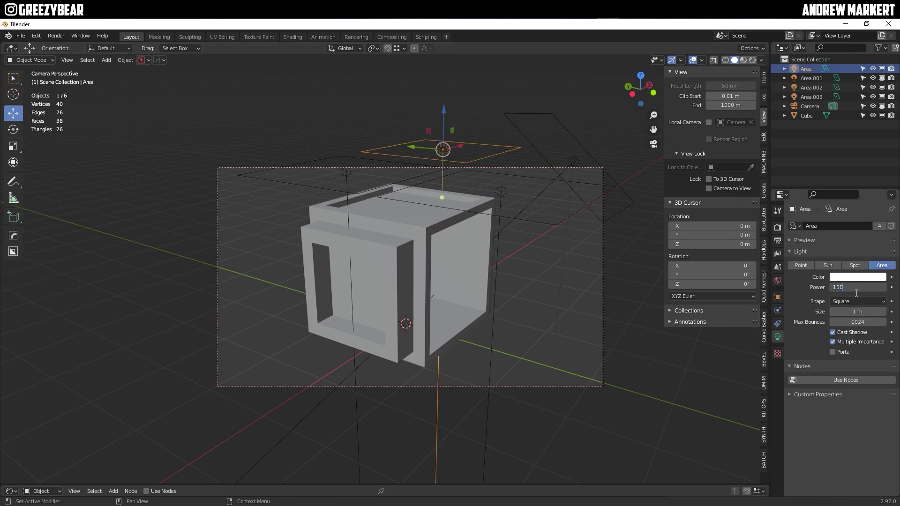
key("Return")
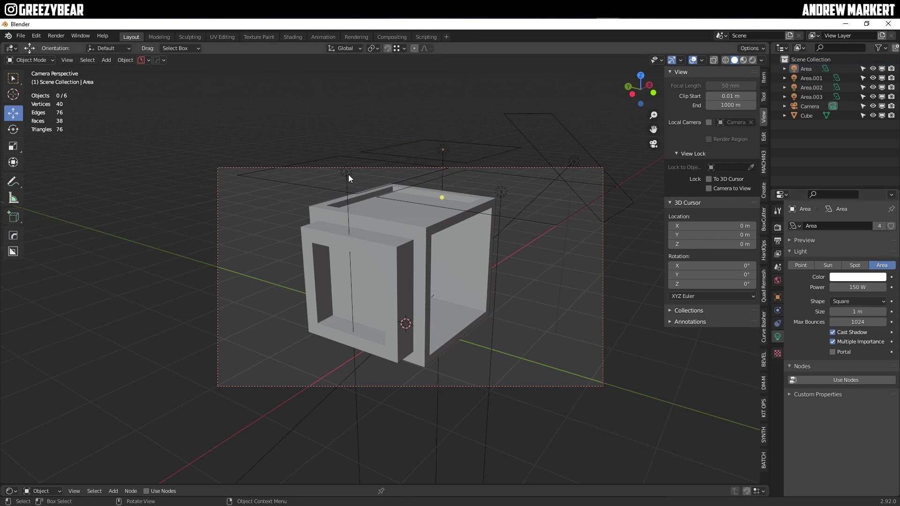
Duplicate the overhead area light nearest the front opening, lower the copy in front of the cube, and aim it at the front recess
left_click(346, 172)
key("shift+d")
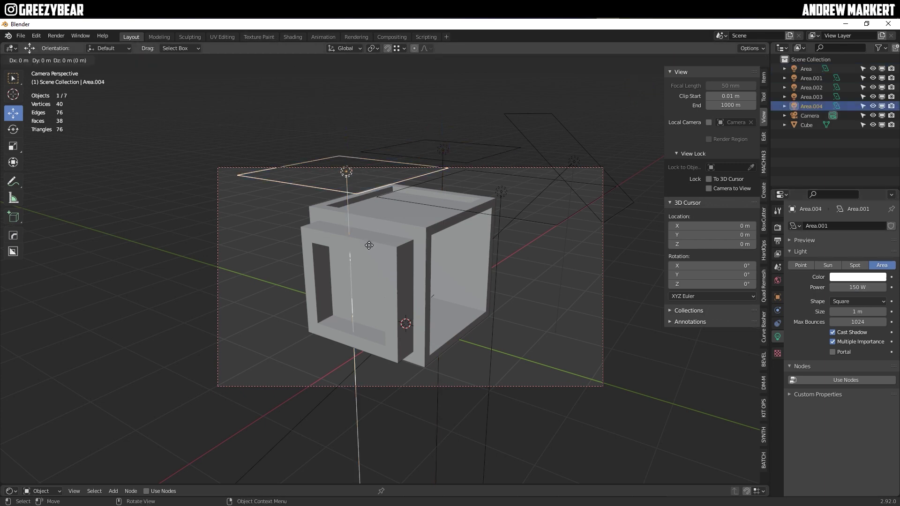
left_click(231, 229)
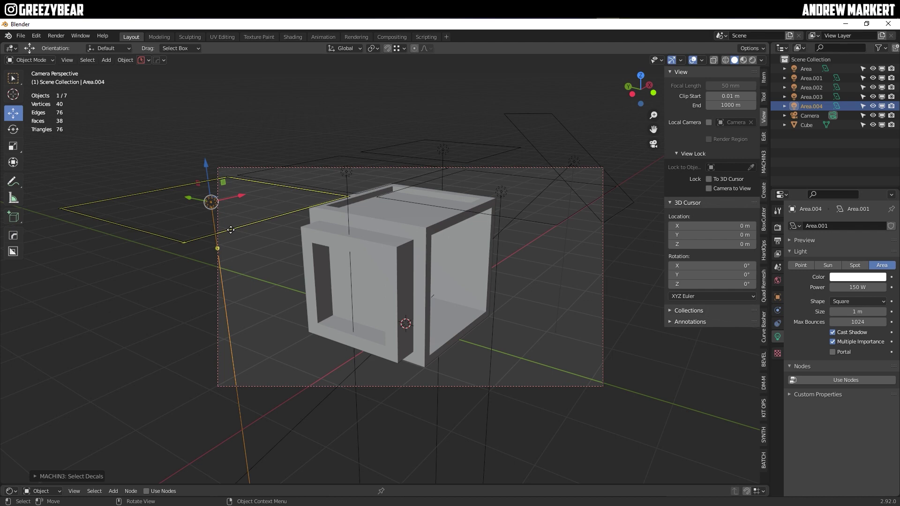
left_click_drag(211, 167, 232, 355)
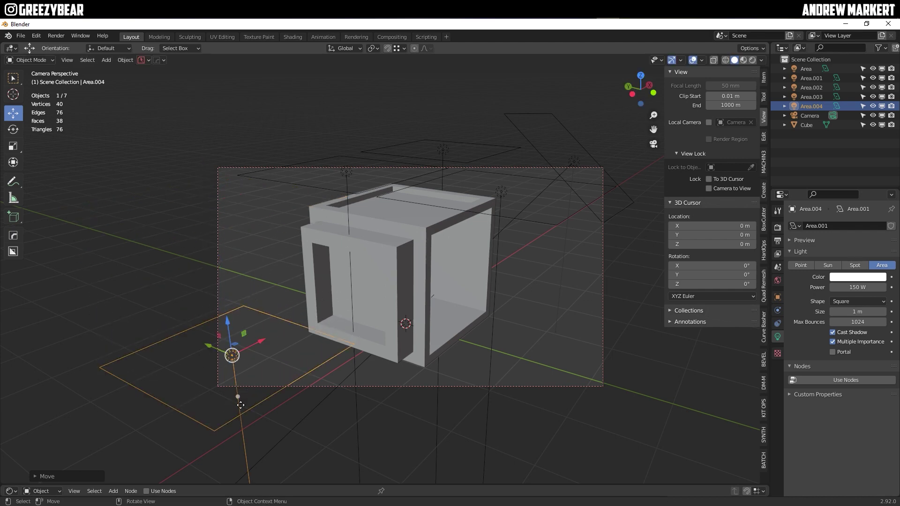
key("g")
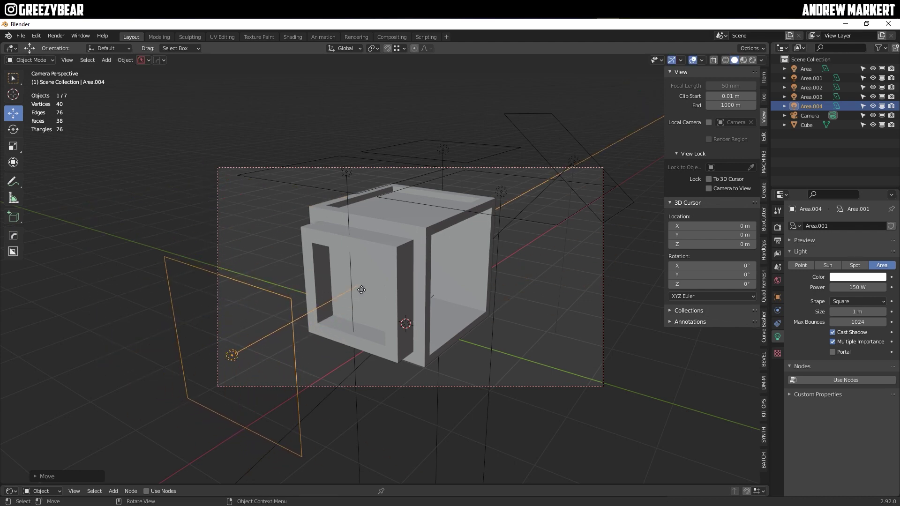
left_click(362, 288)
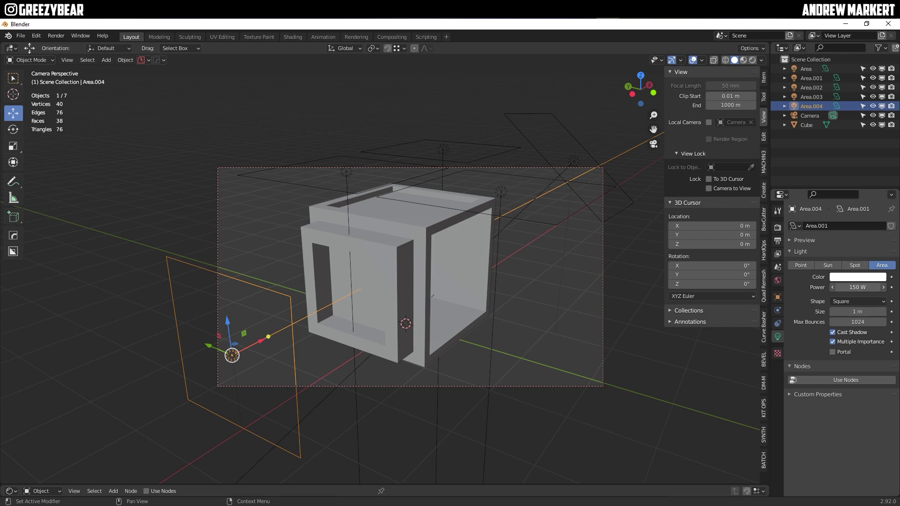
Set the front area light's power to 250 W and tint its color a warm orange
left_click(857, 288)
type("250")
key("Return")
left_click(867, 277)
left_click_drag(829, 201, 830, 205)
left_click(401, 103)
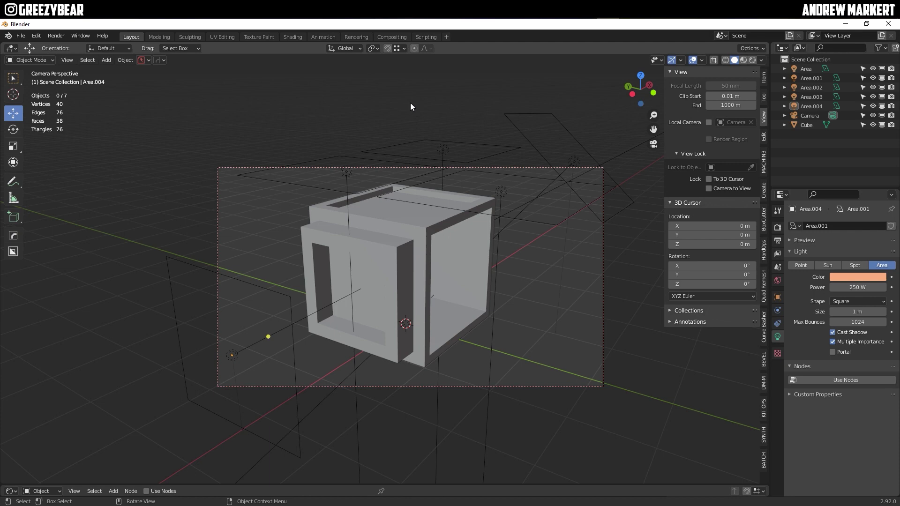
Add a point light at the scene origin and shift it slightly along X
mouse_move(108, 60)
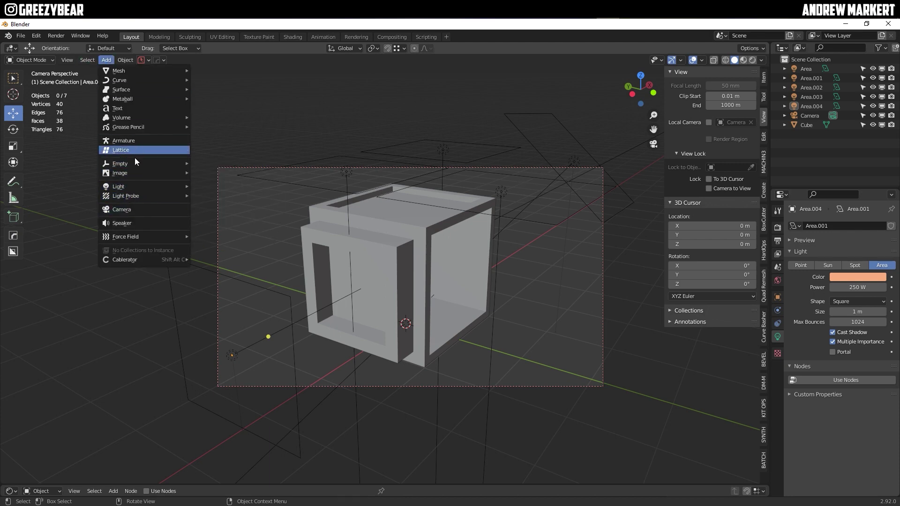
mouse_move(131, 172)
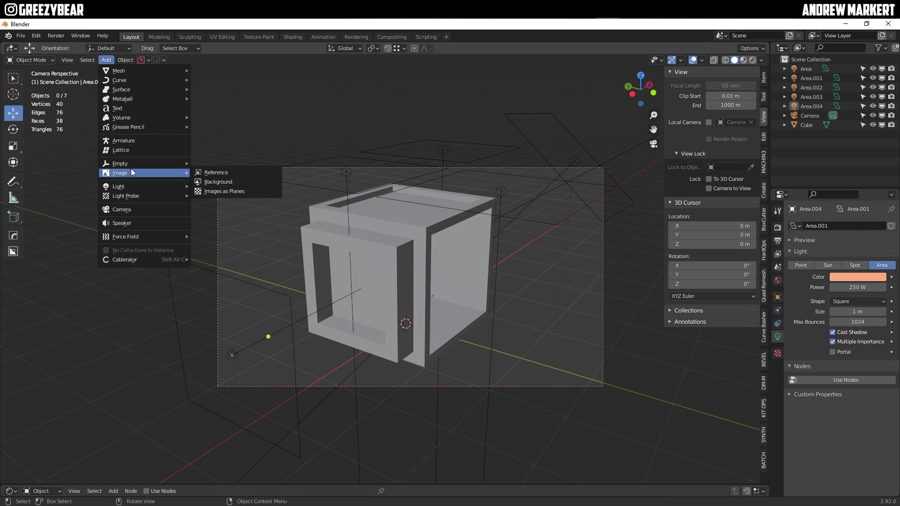
left_click(211, 186)
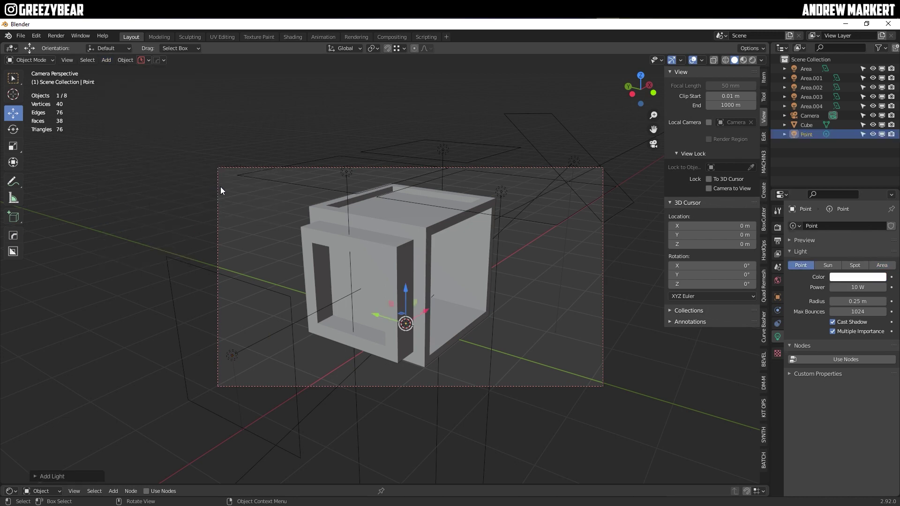
key("g")
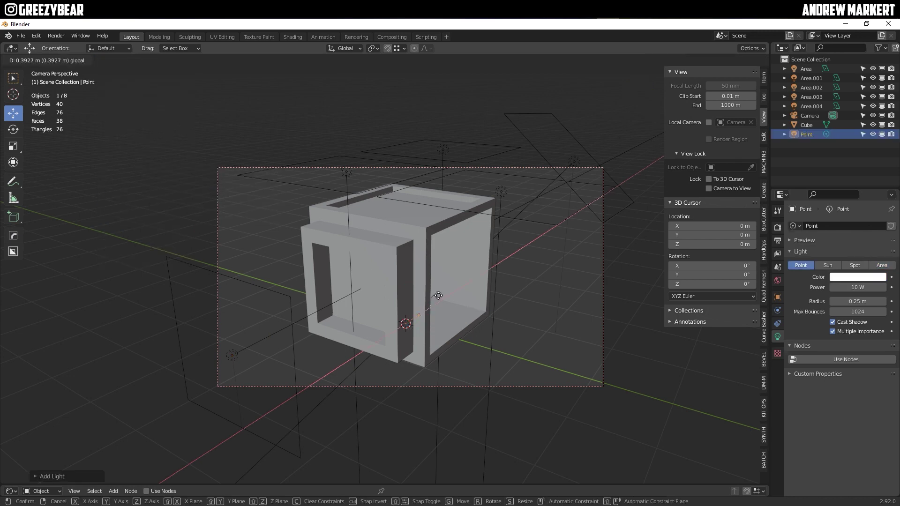
key("x")
left_click(403, 300)
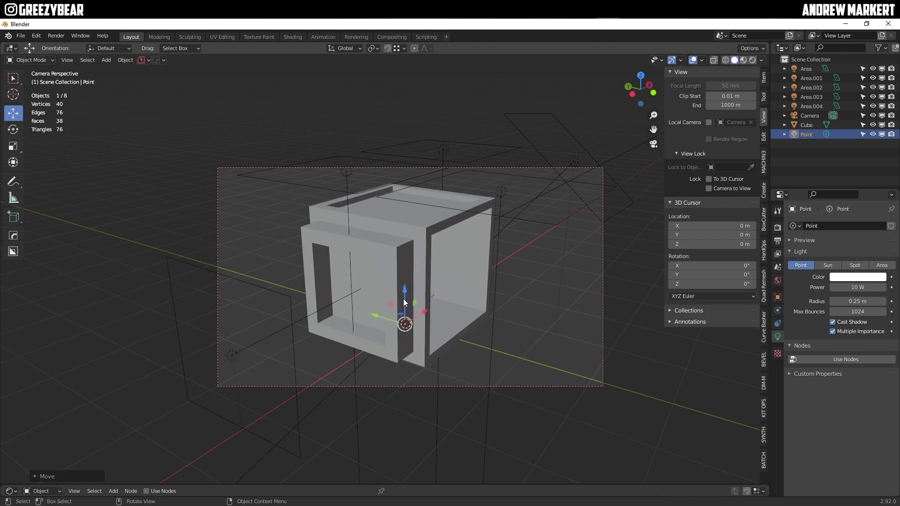
Raise the point light inside the cube, adjust its position along Y within the side recess, and return to the camera view
key("g")
key("z")
key("y")
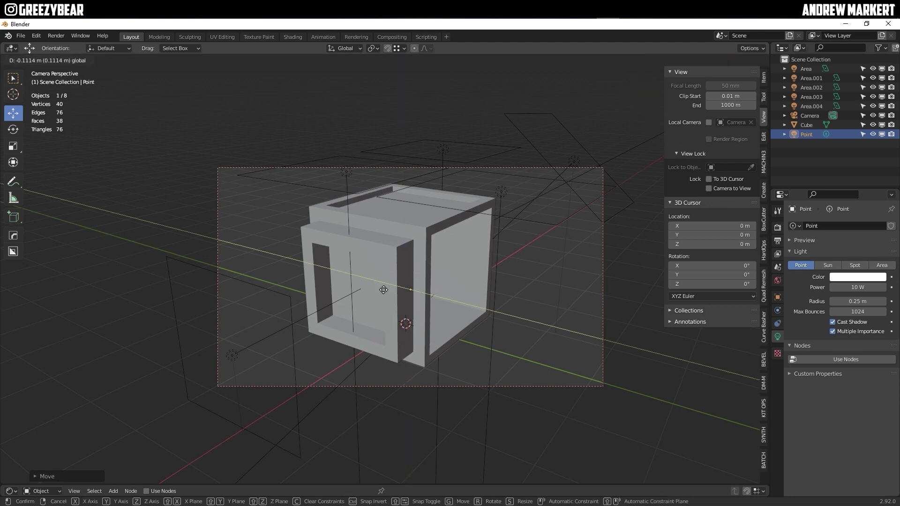
left_click(388, 292)
middle_click_drag(417, 286, 423, 294)
key("g")
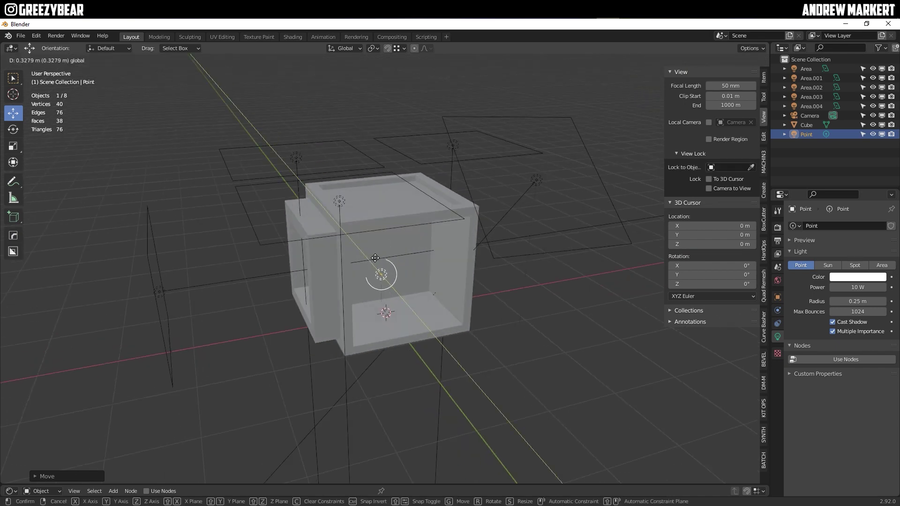
left_click(356, 293)
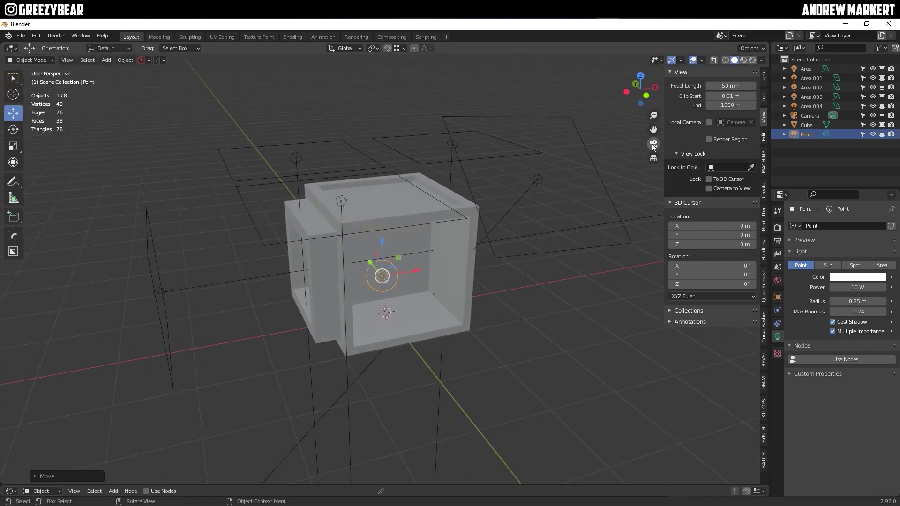
key("KP_0")
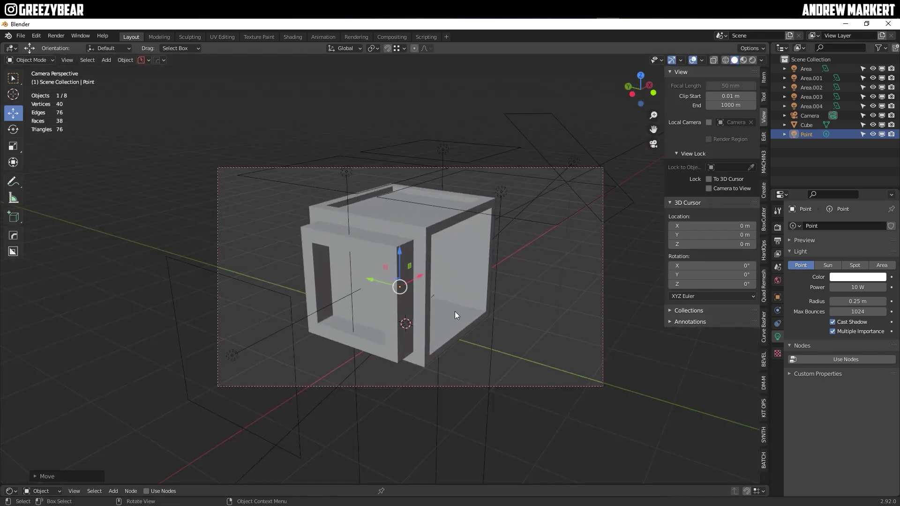
Set the point light's power to 250 W and its color to light blue with hue 0.572 and saturation 0.985
double_click(861, 290)
type("250")
key("Return")
left_click(857, 277)
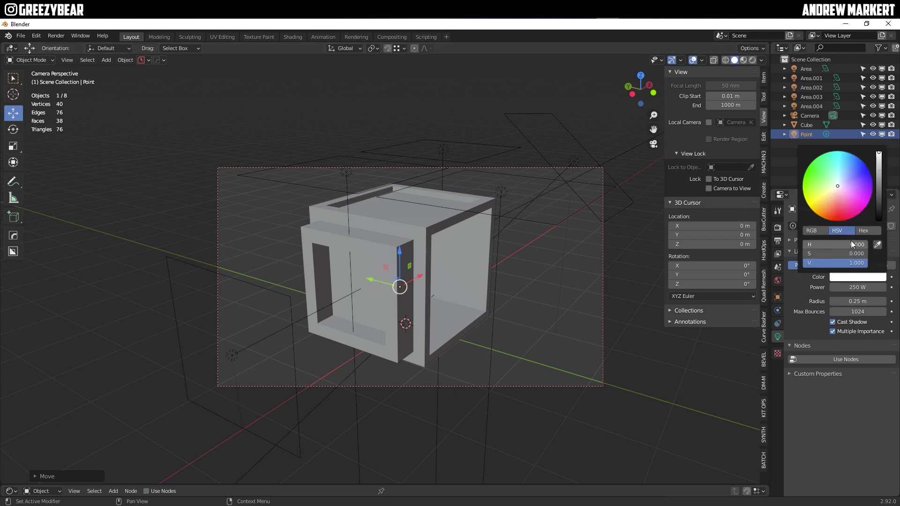
left_click(846, 157)
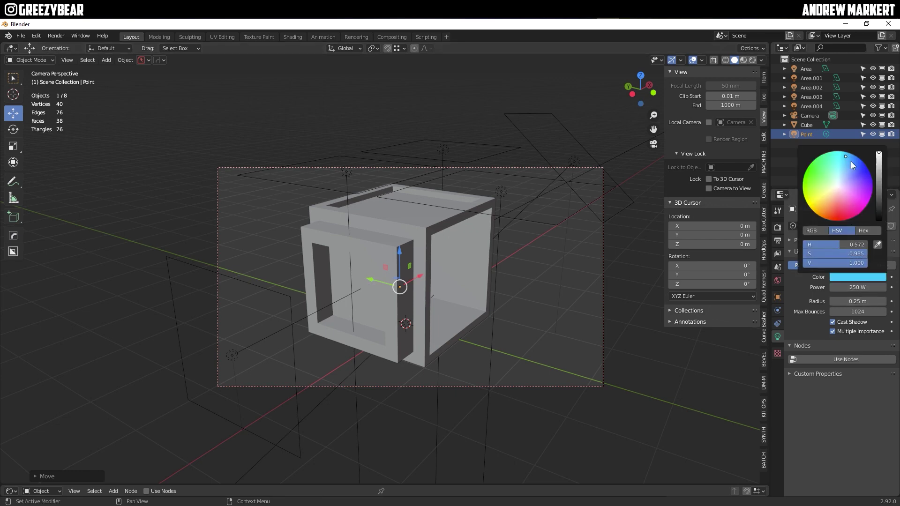
left_click(429, 97)
Apply the gb_space_displace2 material from the GB_SFB Other kit to the cube using KIT OPS
middle_click_drag(426, 255, 399, 262, "shift")
scroll(399, 262, "up", 2)
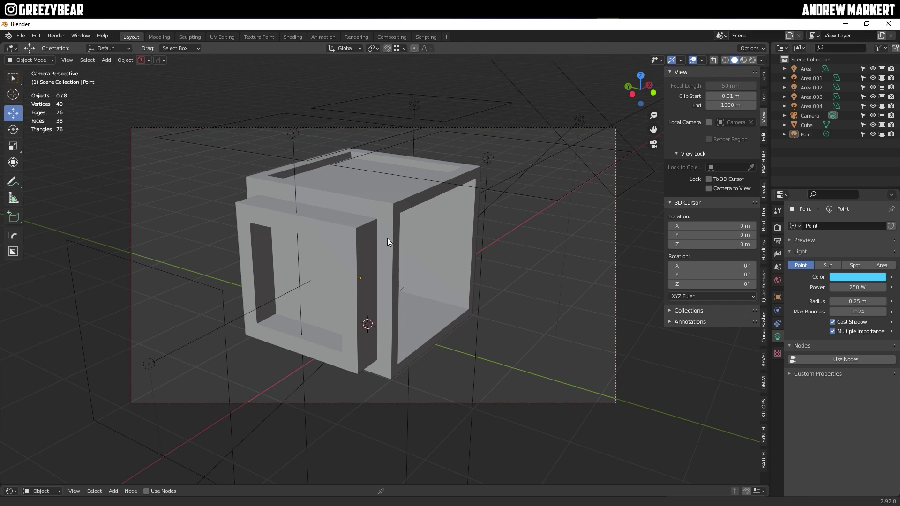
left_click(763, 411)
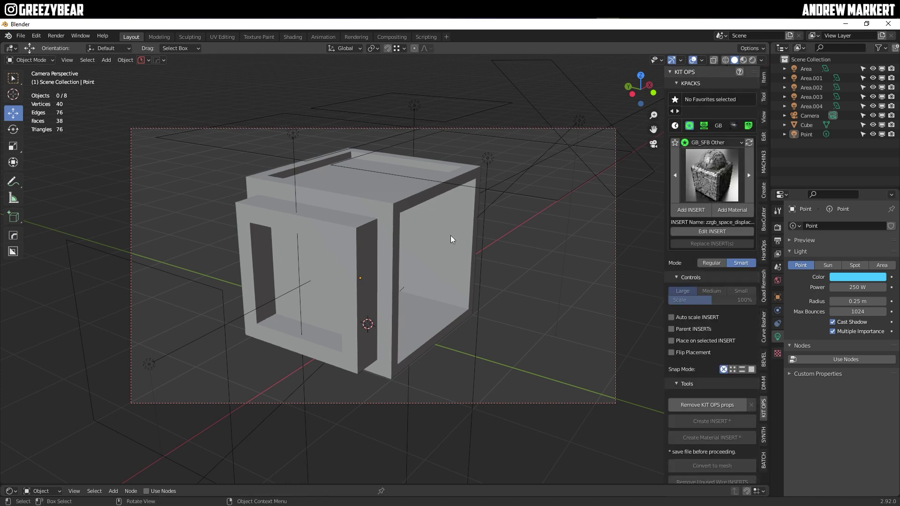
left_click(383, 237)
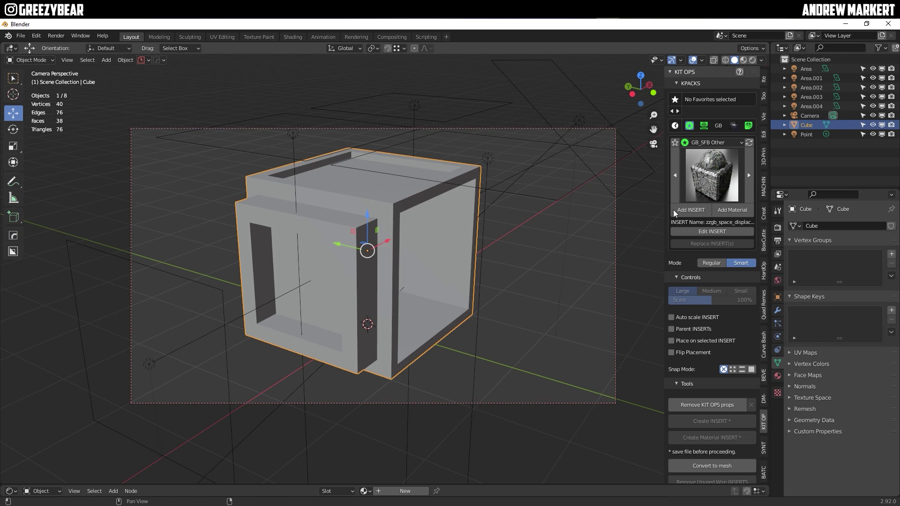
left_click(705, 184)
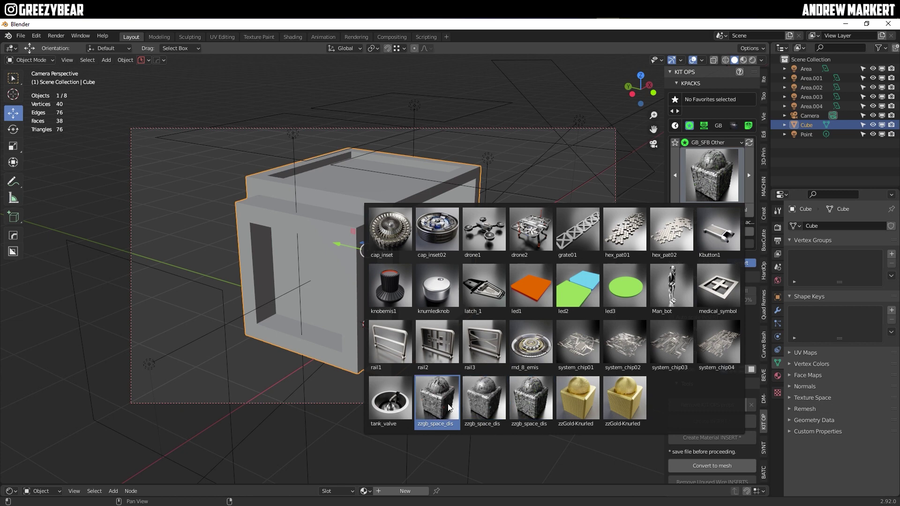
left_click(489, 406)
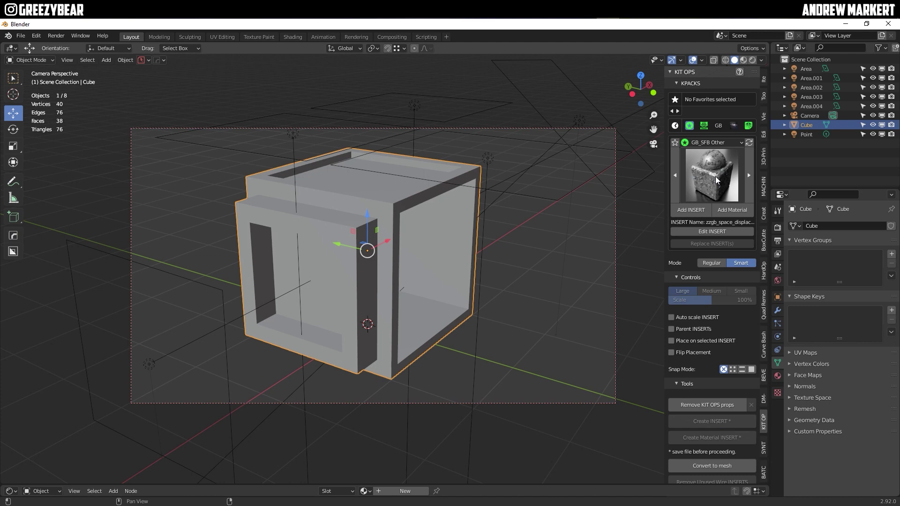
left_click(730, 210)
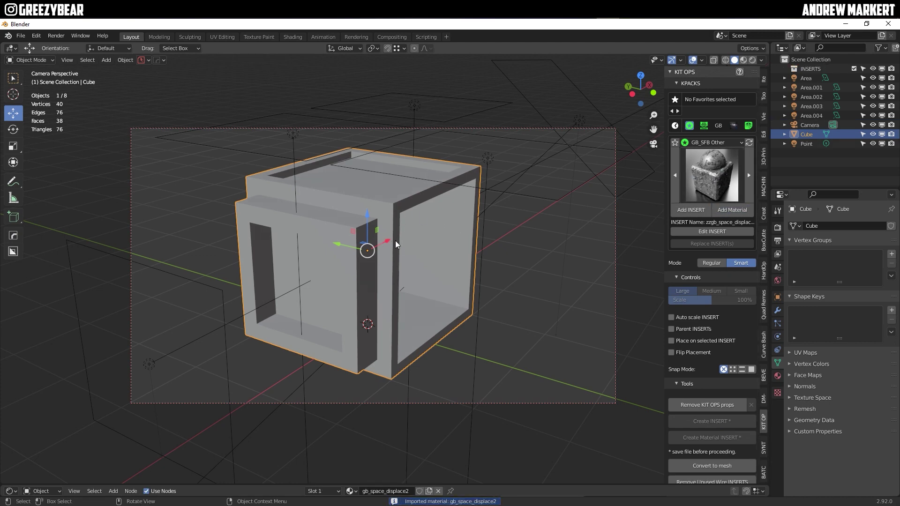
Switch the viewport to Material Preview shading with Scene Lights and Scene World enabled
left_click(742, 60)
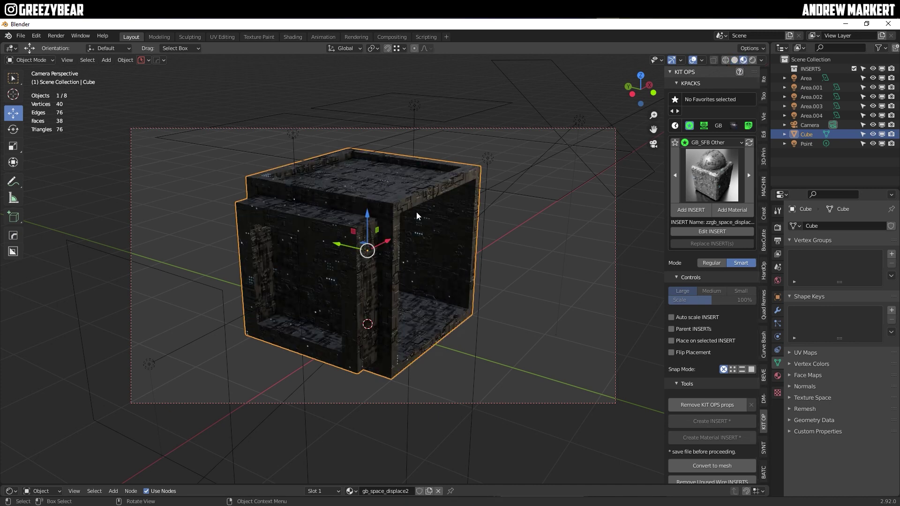
left_click(761, 61)
left_click(723, 108)
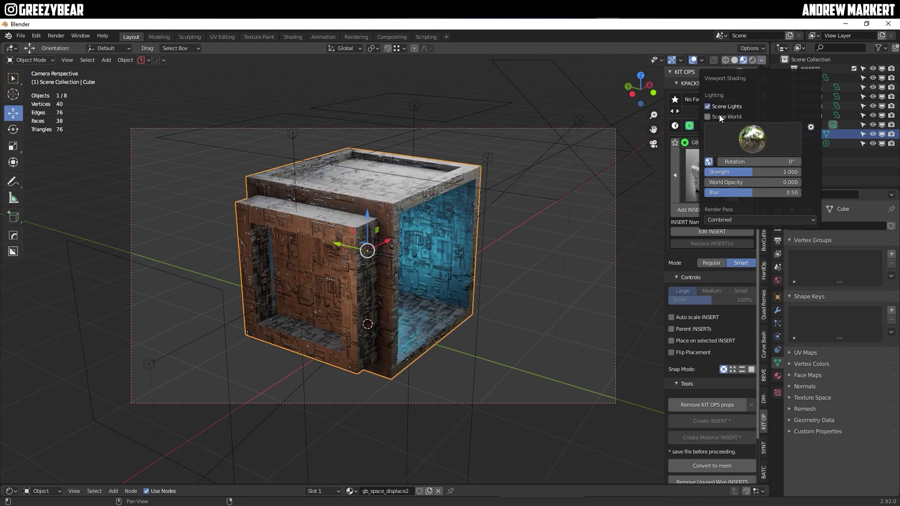
left_click(719, 116)
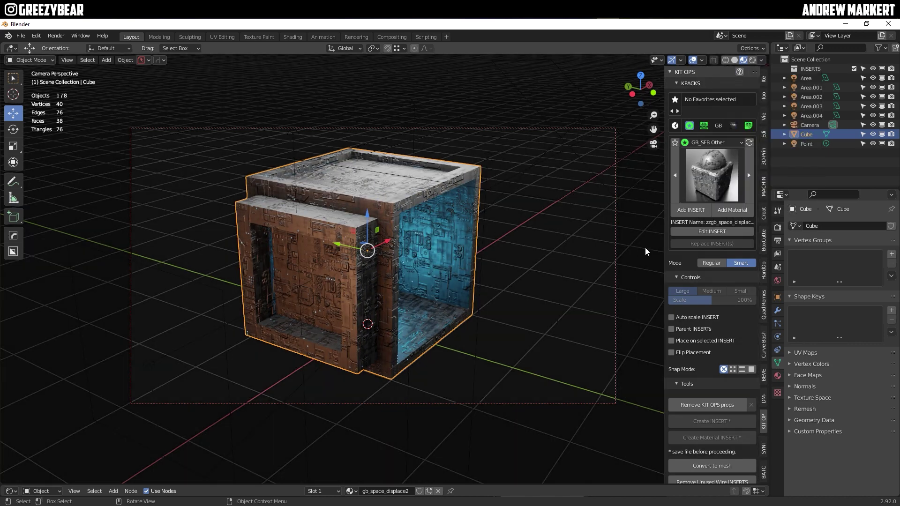
Enable Pro Lighting: Skies for the world, using Space 01 from the space category at High background quality
left_click(777, 280)
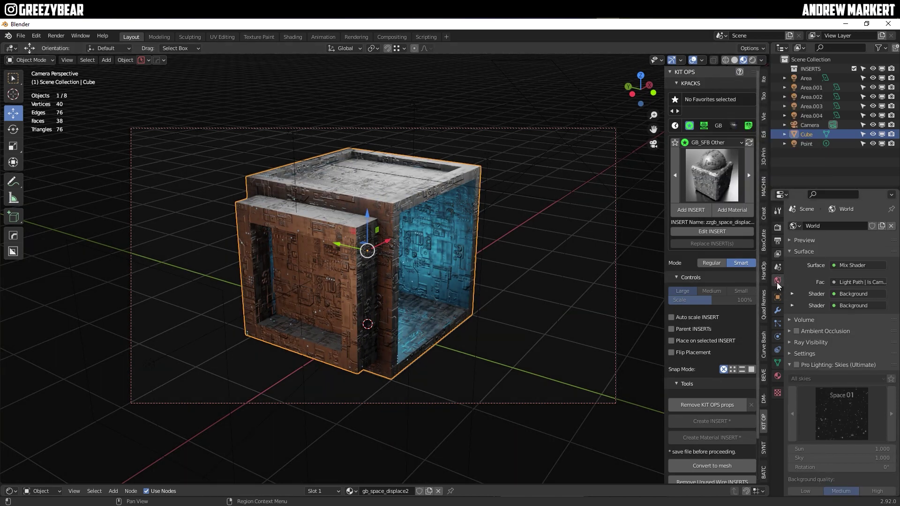
left_click(796, 365)
left_click(798, 378)
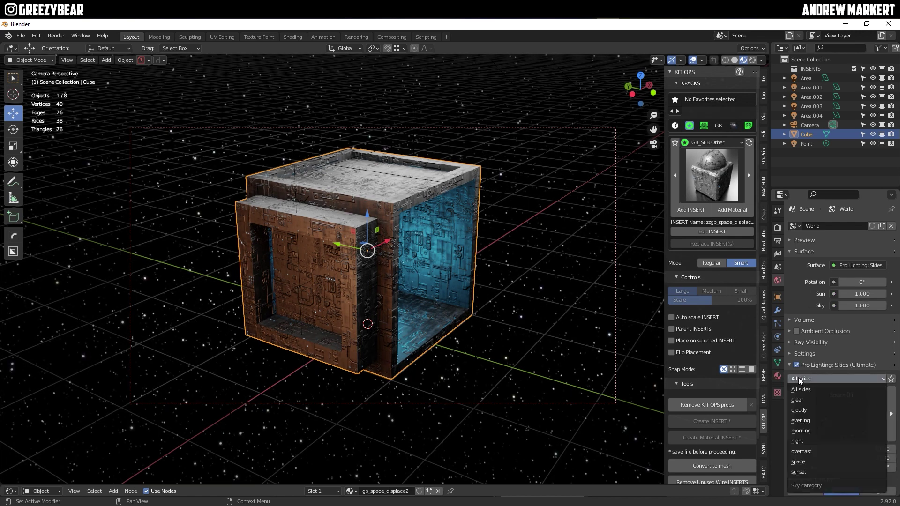
left_click(798, 461)
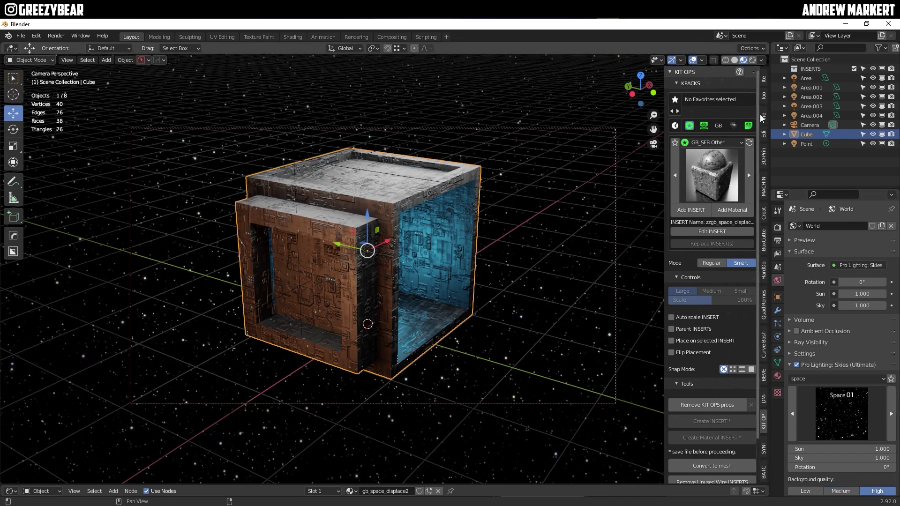
Inspect the cube's material up close, return to the camera view, and switch the viewport to Solid shading
middle_click_drag(322, 274, 370, 254)
scroll(368, 257, "up", 8)
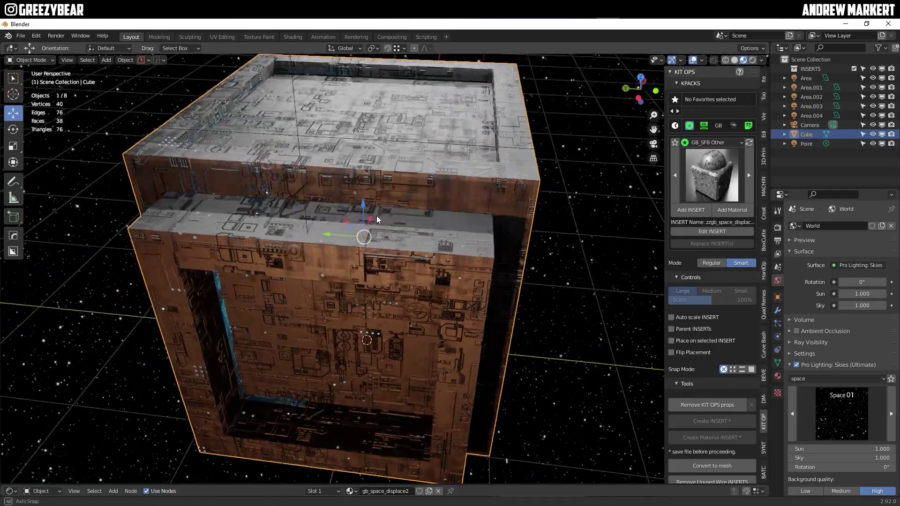
middle_click_drag(377, 219, 345, 195)
left_click(653, 143)
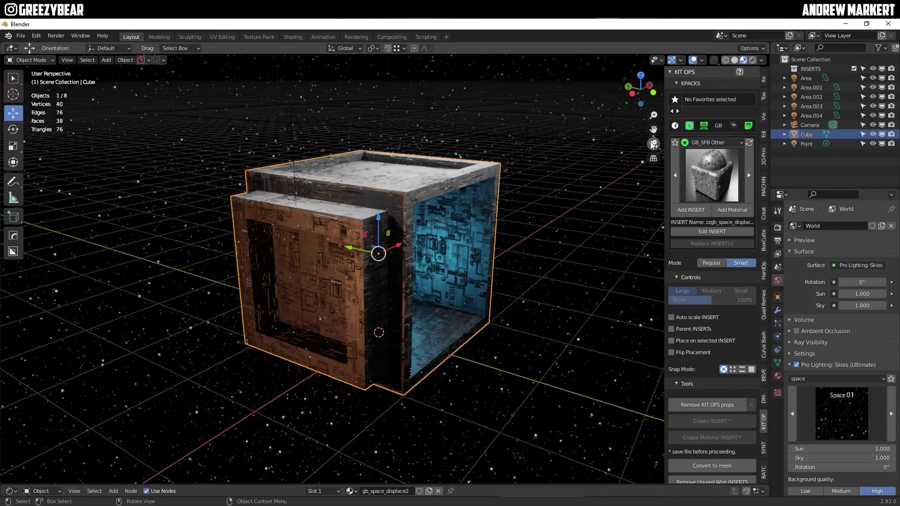
scroll(375, 270, "down", 3)
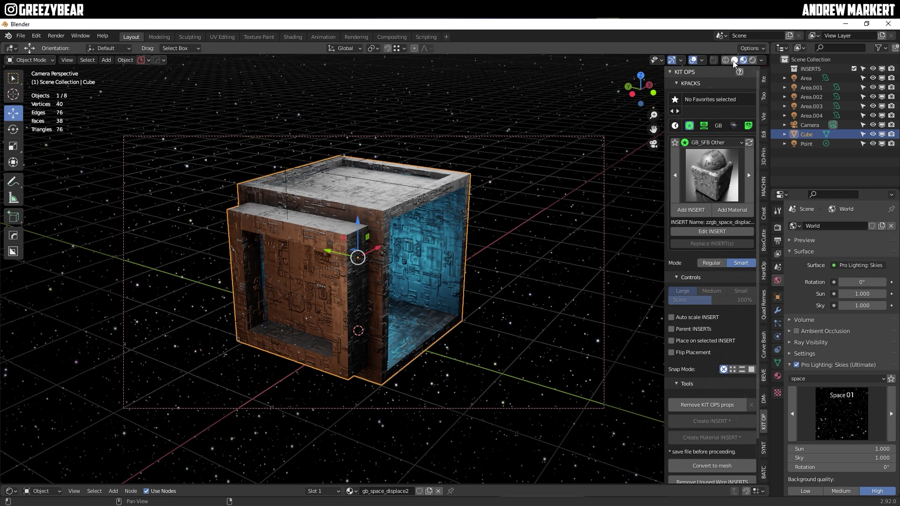
left_click(734, 61)
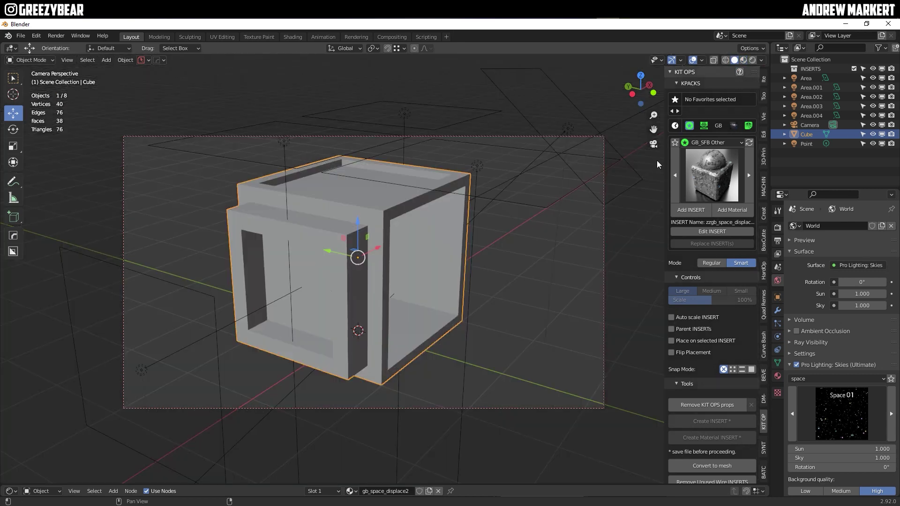
Set the Cycles render feature set to Experimental
left_click(777, 226)
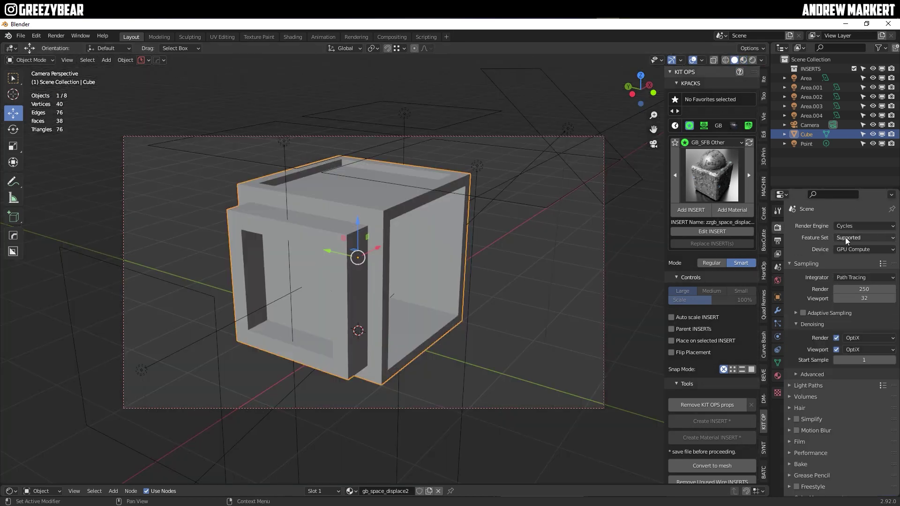
left_click(860, 238)
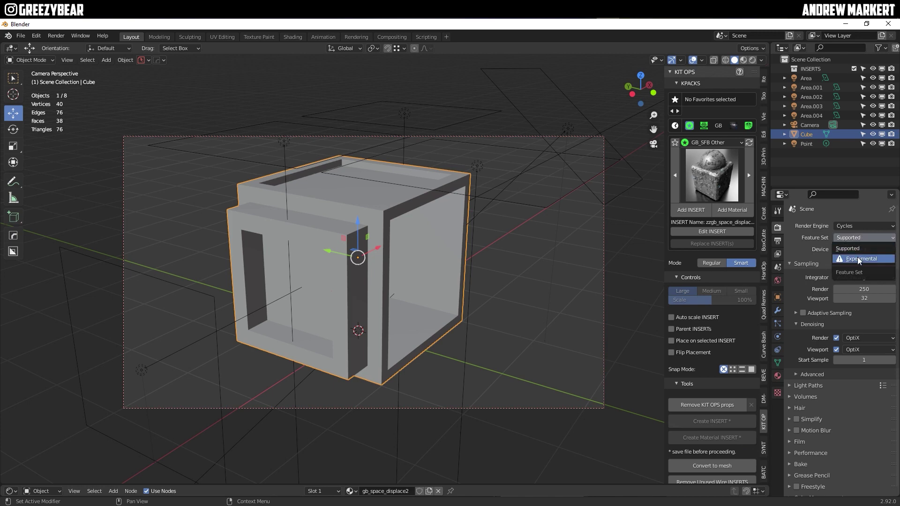
left_click(859, 258)
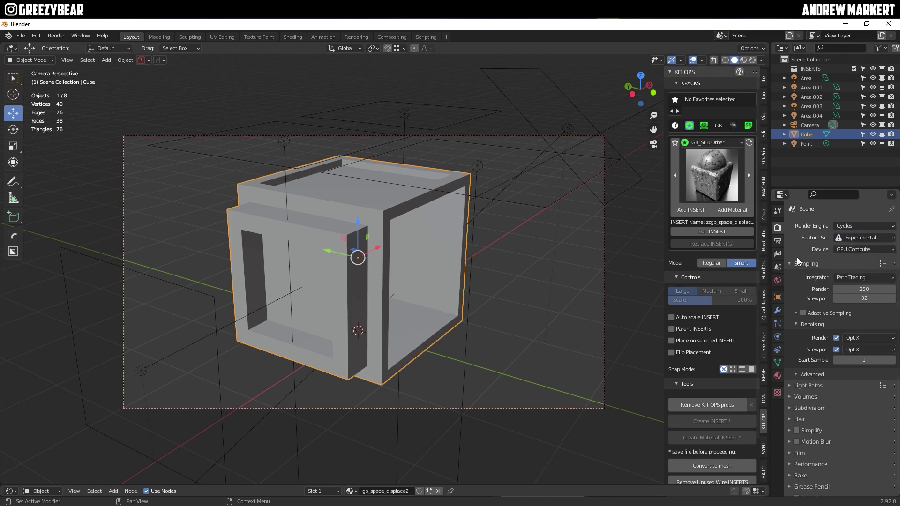
Set the render subdivision's viewport dicing rate to 1 px and its maximum subdivisions to 16
left_click(789, 407)
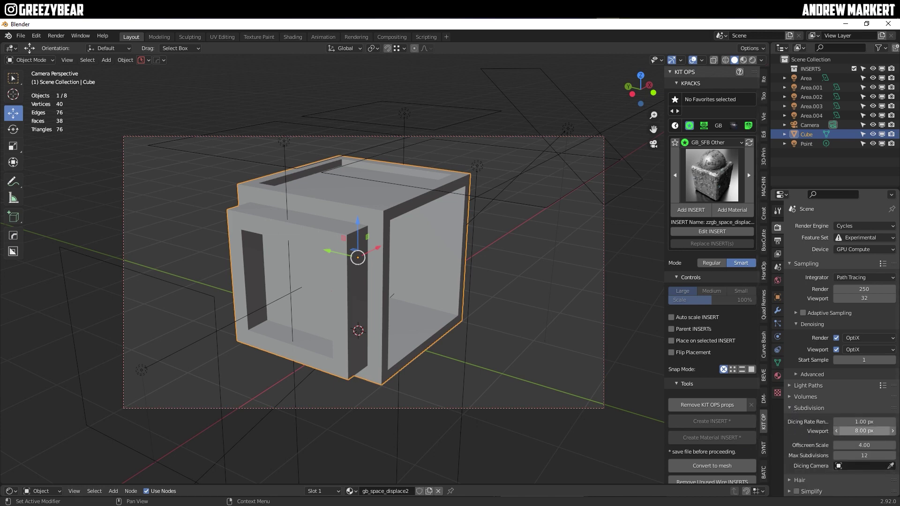
double_click(843, 430)
key("BackSpace")
key("BackSpace")
key("BackSpace")
type("1")
key("Return")
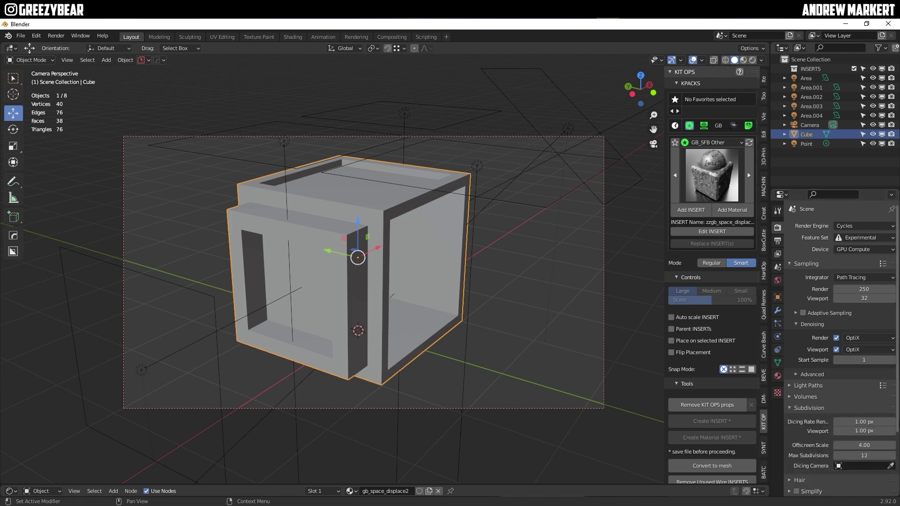
double_click(864, 455)
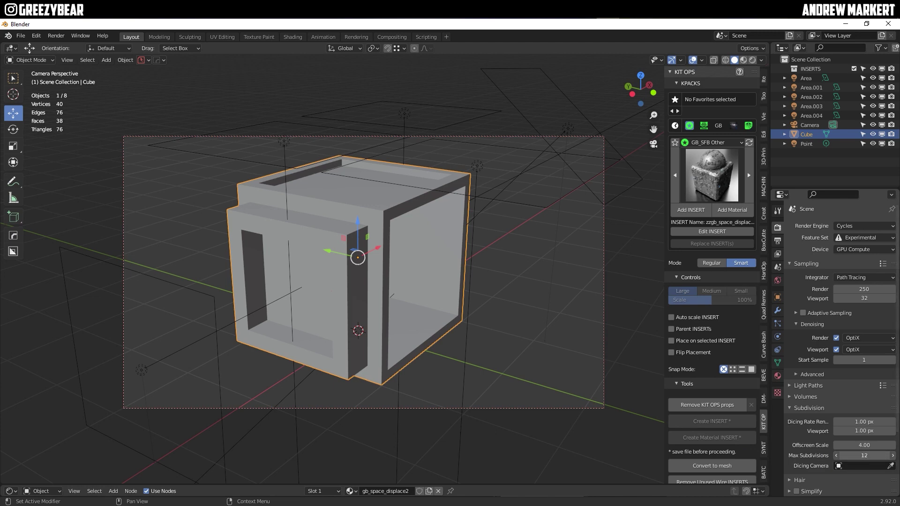
key("BackSpace")
type("16")
key("Return")
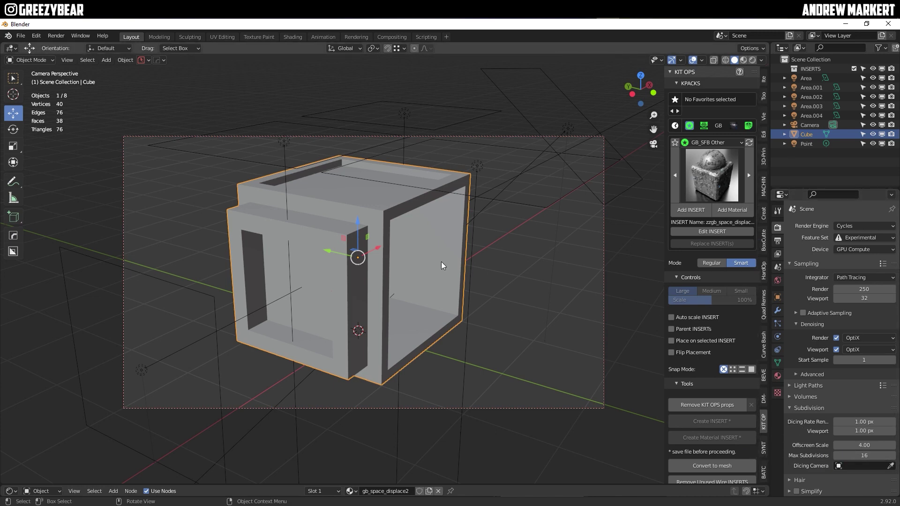
Add a Subdivision Surface modifier to the cube, set to Simple with Adaptive Subdivision enabled
left_click(777, 313)
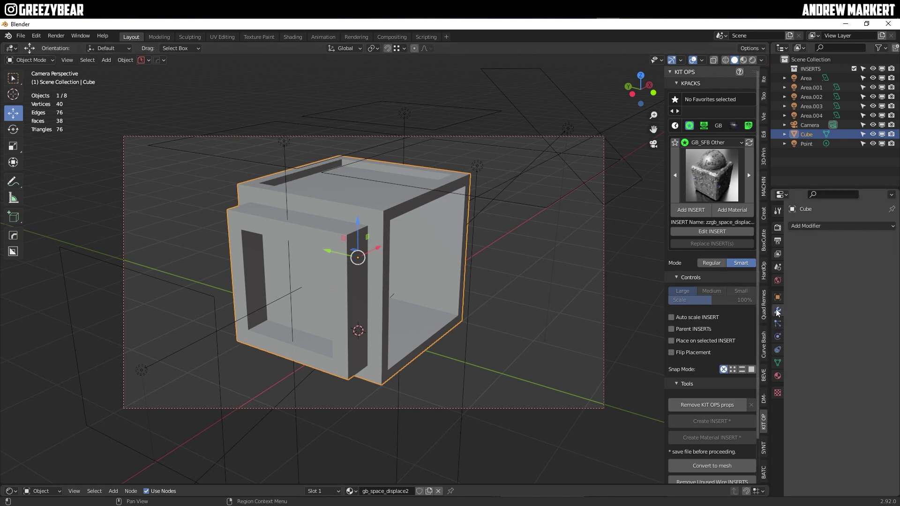
left_click(798, 226)
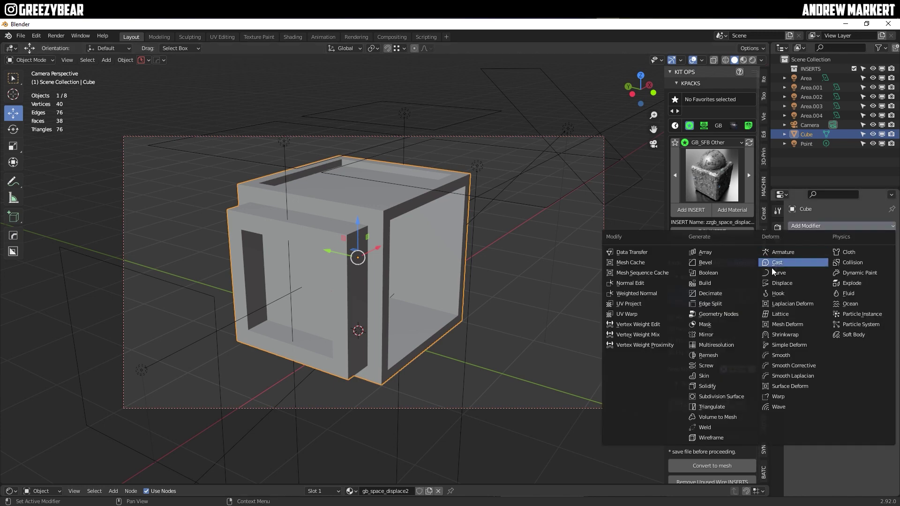
left_click(714, 394)
left_click(867, 277)
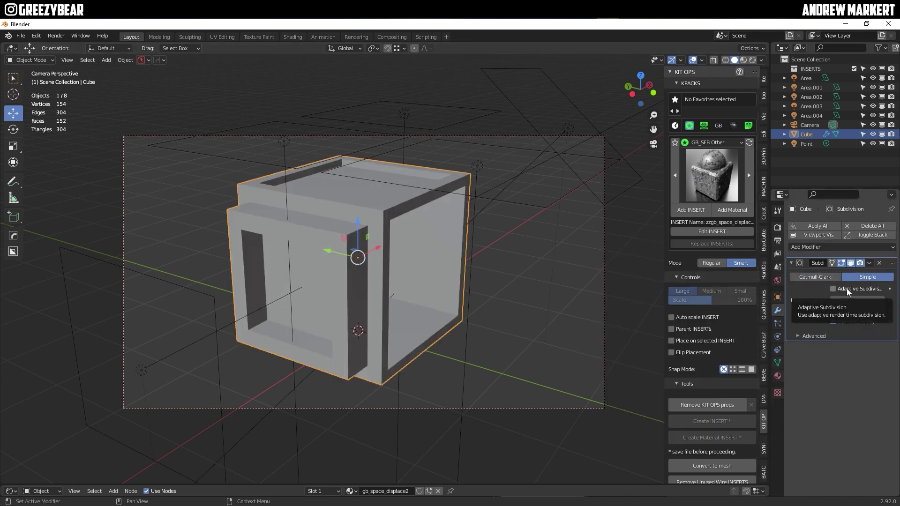
left_click(834, 290)
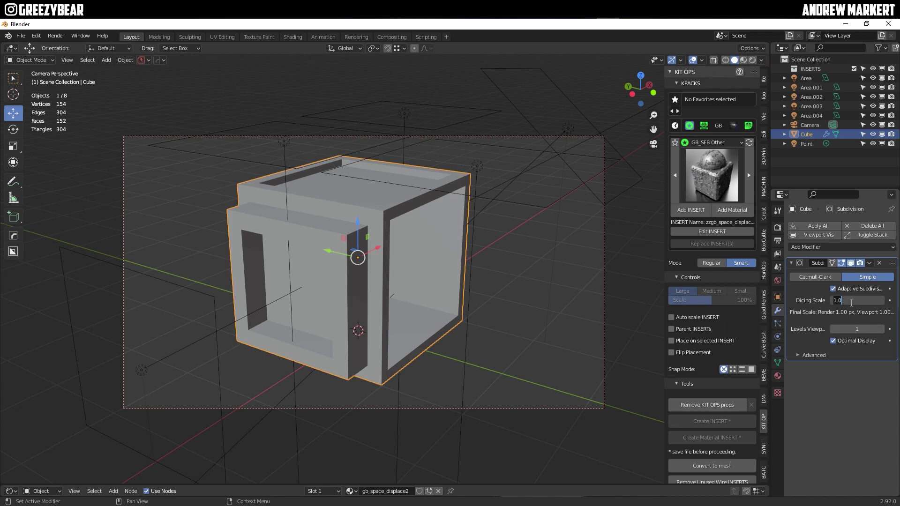
Set the cube's Subdivision modifier dicing scale to 0.50
left_click_drag(838, 300, 852, 300)
left_click(852, 301)
type("1")
key("Return")
left_click(852, 305)
type(".5")
key("Return")
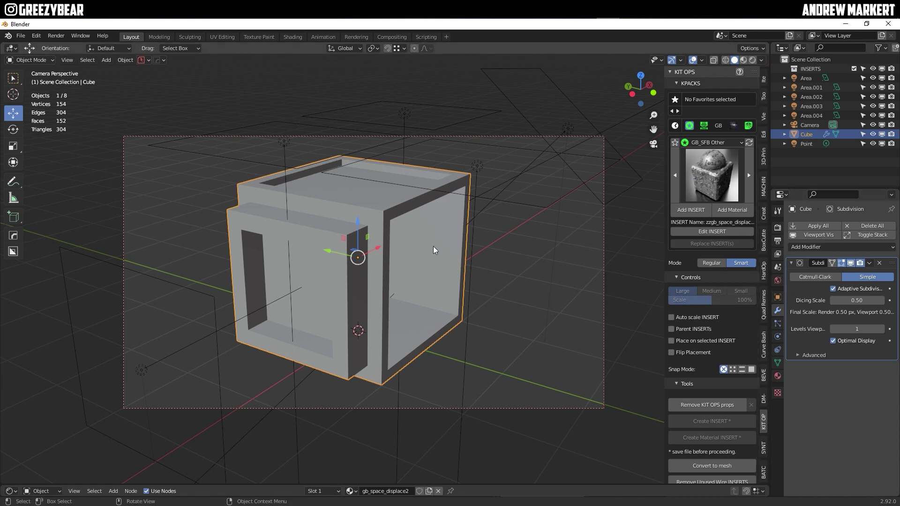
Render the scene from the camera and fit the whole rendered cube in the render window for viewing
key("F12")
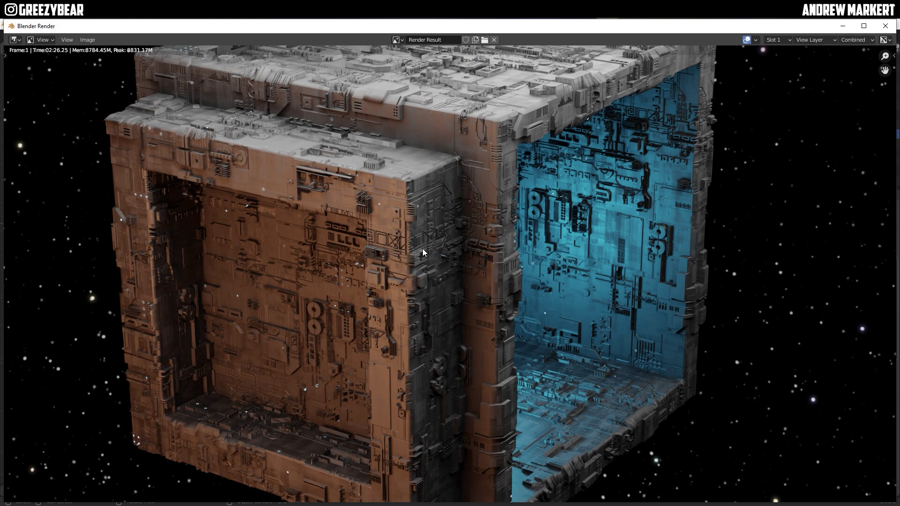
scroll(423, 252, "down", 2)
scroll(423, 248, "down", 1)
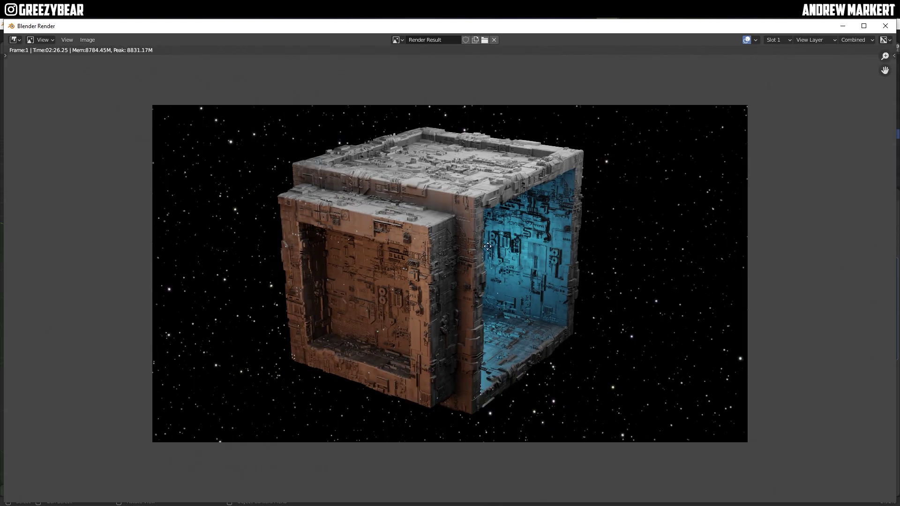
middle_click_drag(480, 244, 471, 245)
scroll(440, 254, "up", 1)
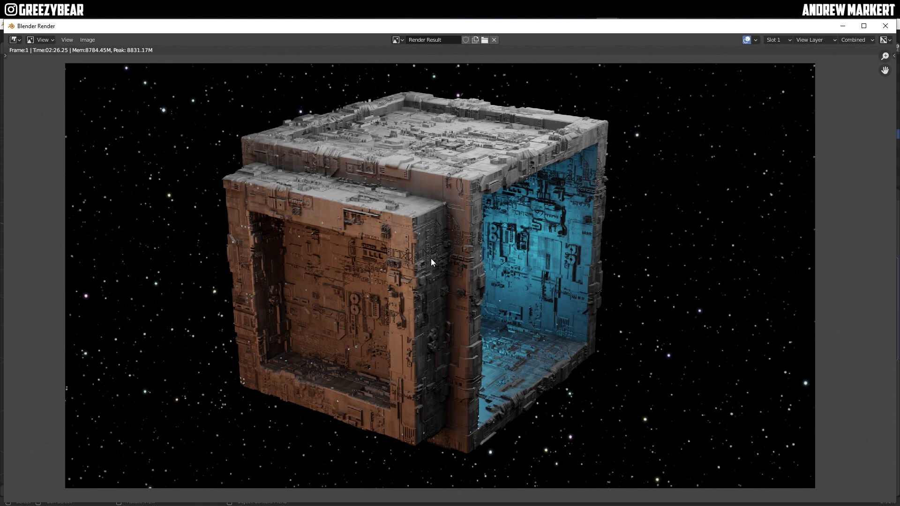